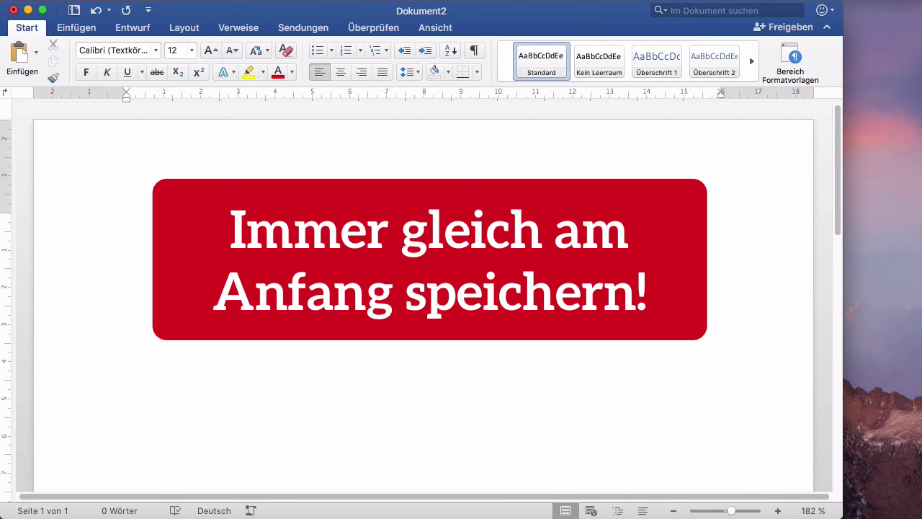
Step: Save the blank document as tabellenbeispiel.docx on Schreibtisch
{"action": "key", "text": "super+s"}
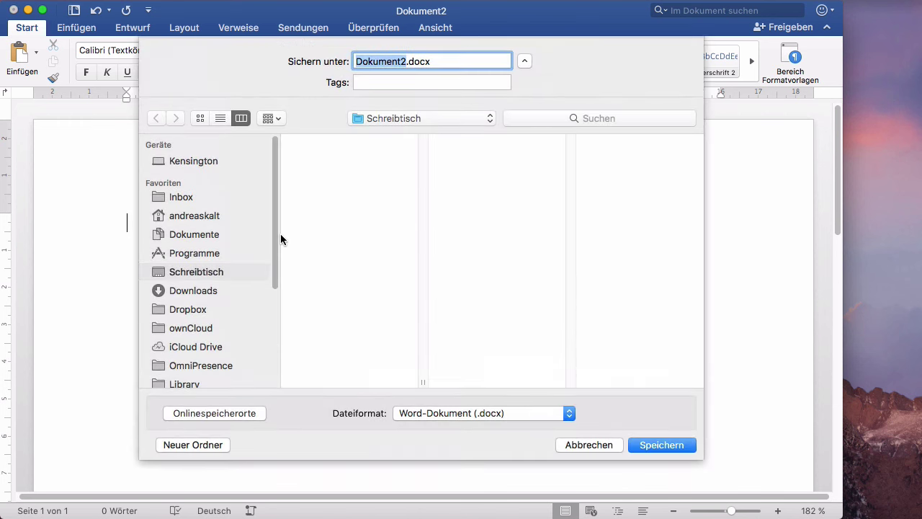
{"action": "type", "text": "tab"}
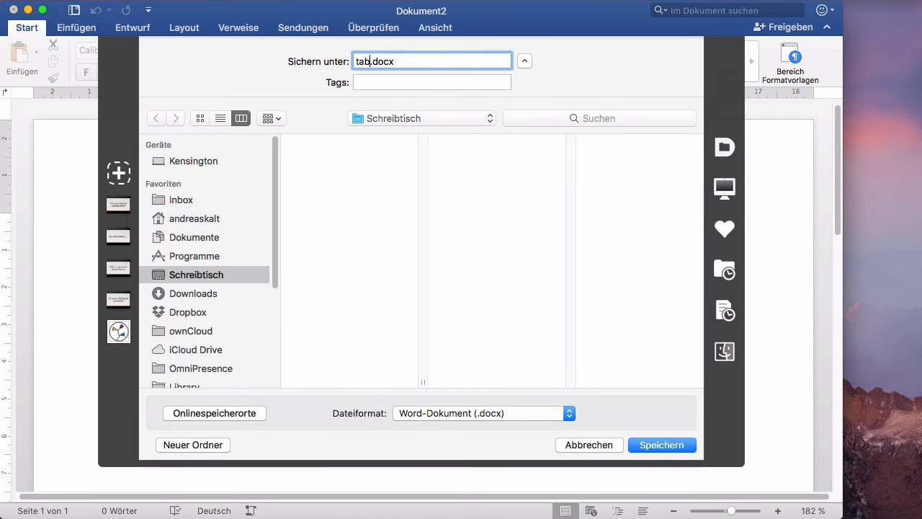
{"action": "type", "text": "ellenbeispiel"}
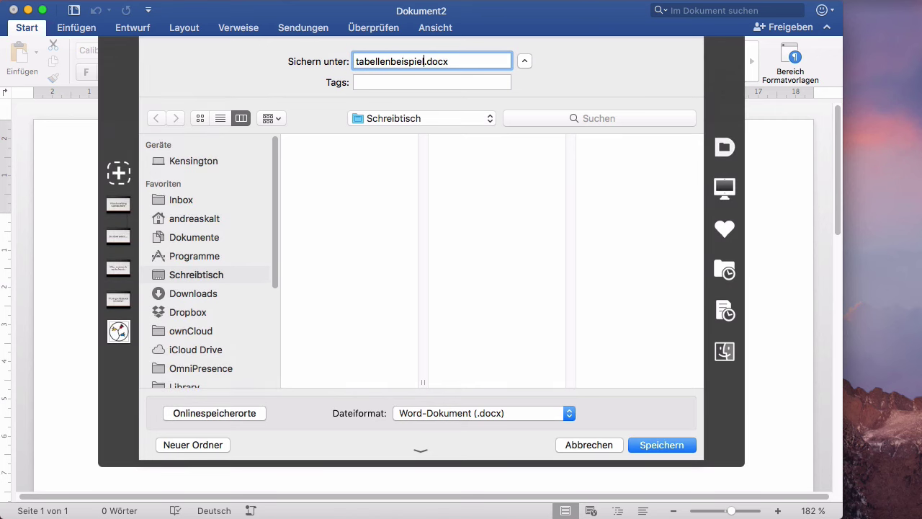
{"action": "left_click", "coordinate": [673, 445]}
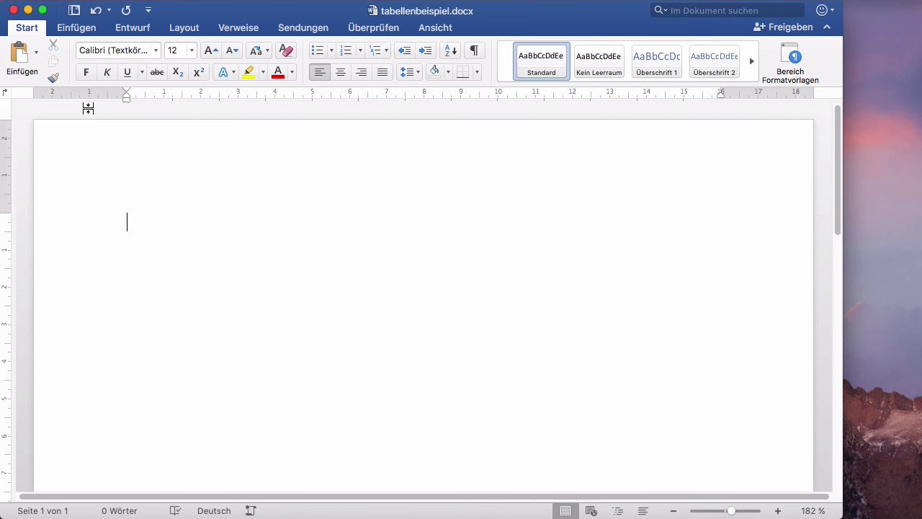
Step: Insert a 5 x 4 table using the Tabelle grid on the Einfügen tab
{"action": "left_click", "coordinate": [81, 29]}
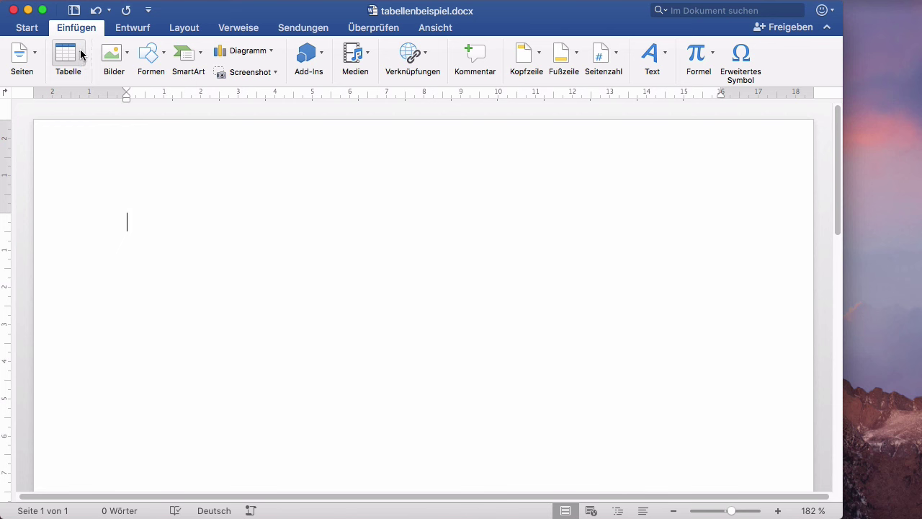
{"action": "left_click", "coordinate": [82, 54]}
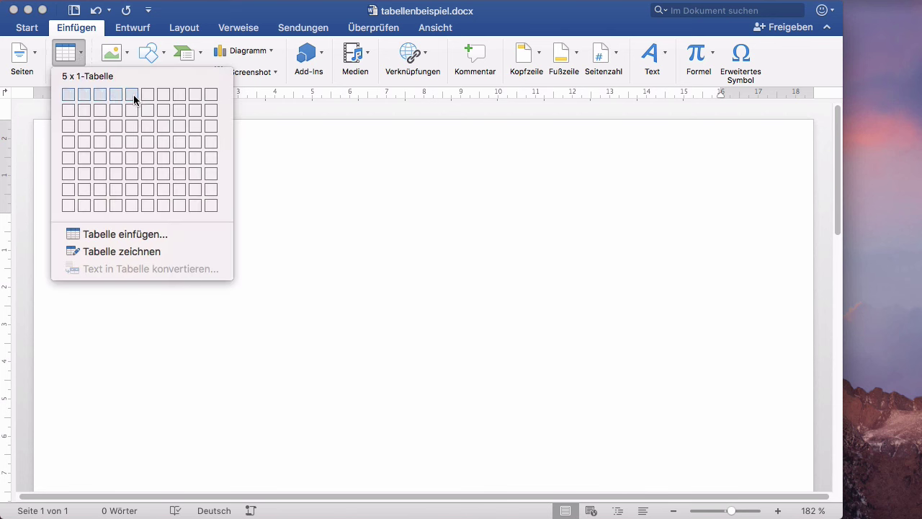
{"action": "left_click", "coordinate": [132, 143]}
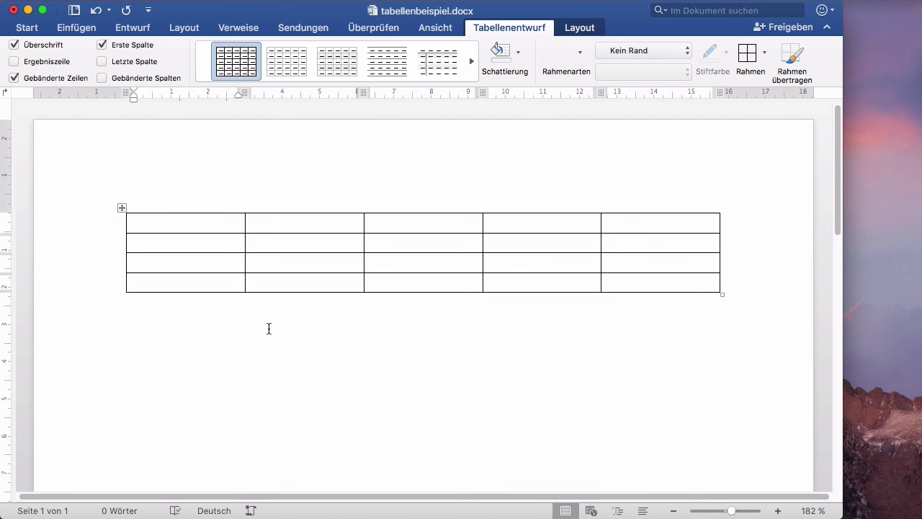
Step: Type the headers Montag, Dienstag, Mittwoch and Donnerstag into row 1's cells two to five
{"action": "left_click", "coordinate": [282, 221]}
{"action": "type", "text": "Montag"}
{"action": "key", "text": "Tab"}
{"action": "type", "text": "Dienst"}
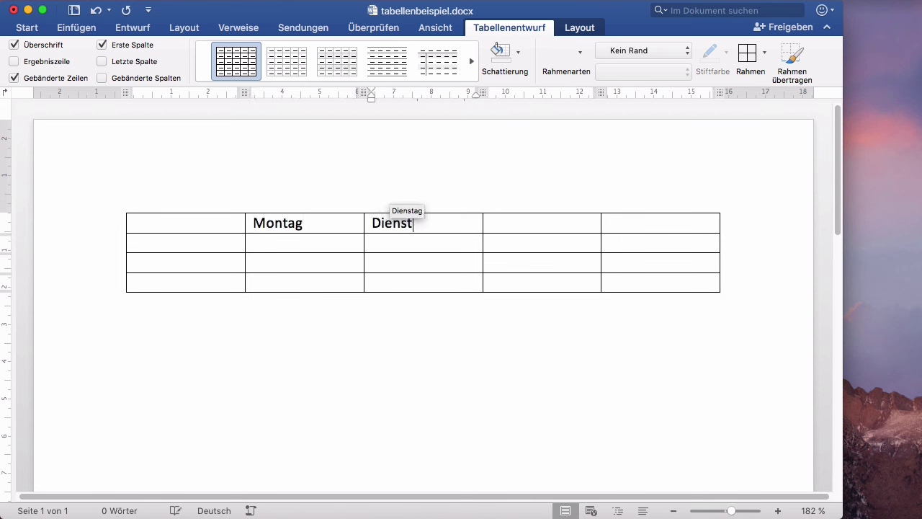
{"action": "type", "text": "ag"}
{"action": "key", "text": "Tab"}
{"action": "type", "text": "Mittwoch"}
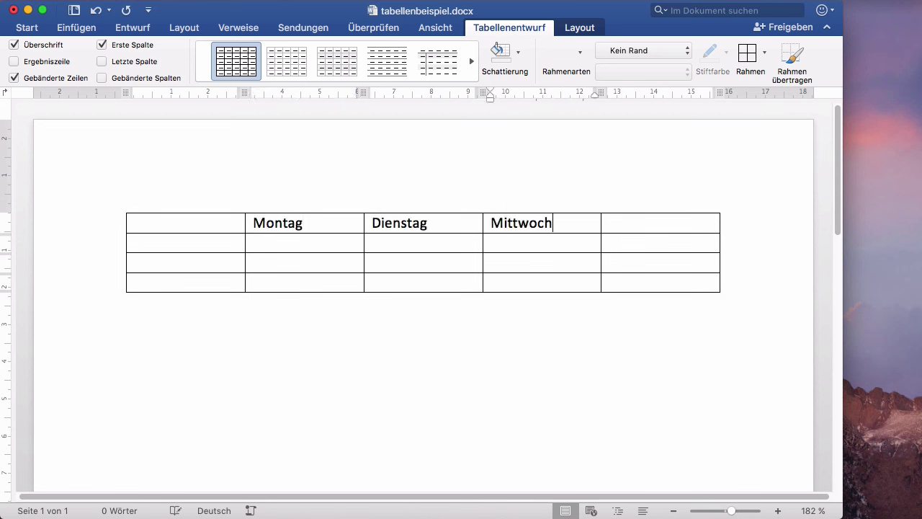
{"action": "key", "text": "Tab"}
{"action": "type", "text": "Donne"}
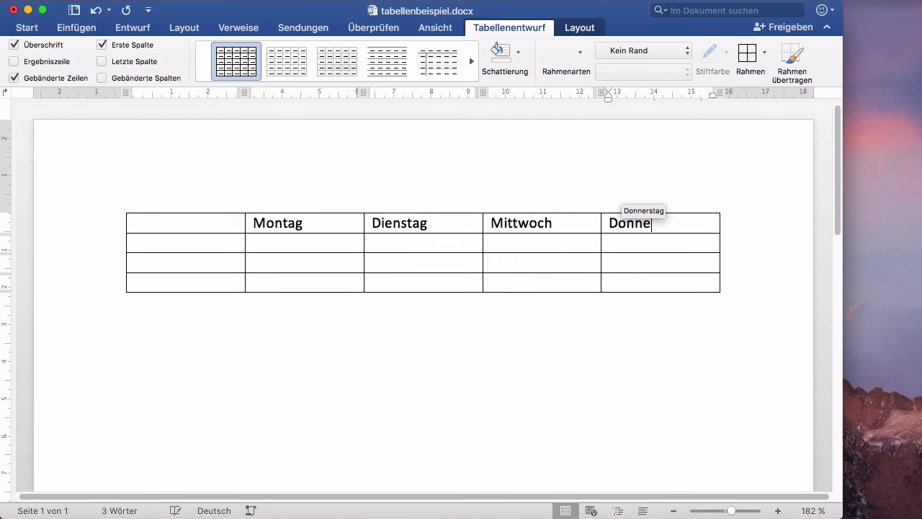
{"action": "type", "text": "rstag"}
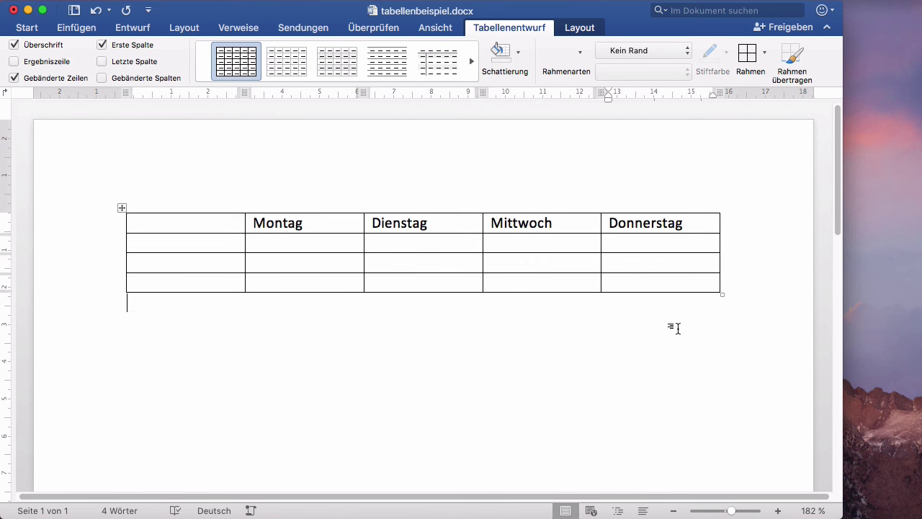
{"action": "left_click", "coordinate": [678, 328]}
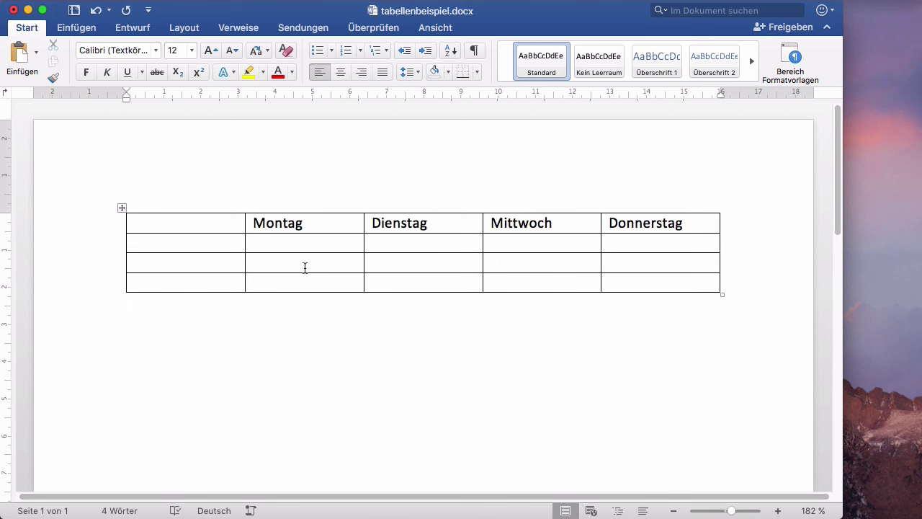
{"action": "left_click_drag", "start_coordinate": [224, 223], "coordinate": [675, 226]}
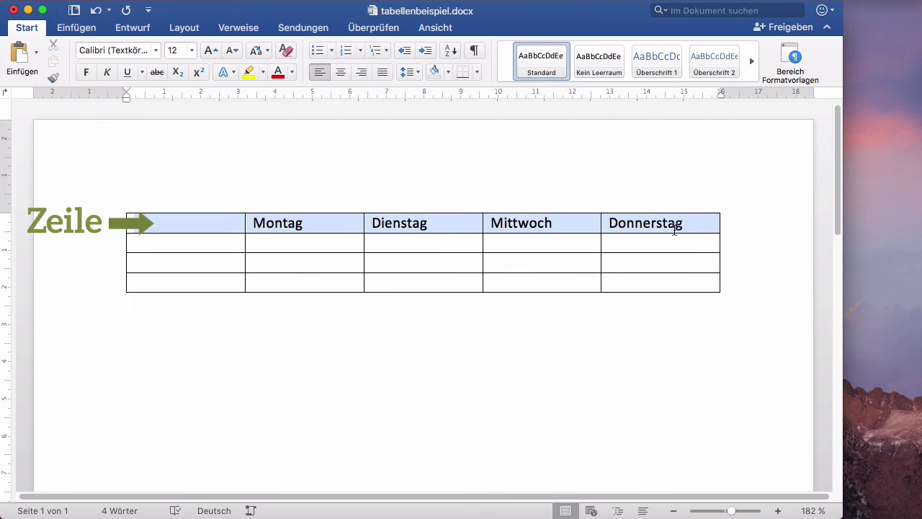
{"action": "left_click", "coordinate": [282, 262]}
{"action": "left_click_drag", "start_coordinate": [315, 221], "coordinate": [316, 282]}
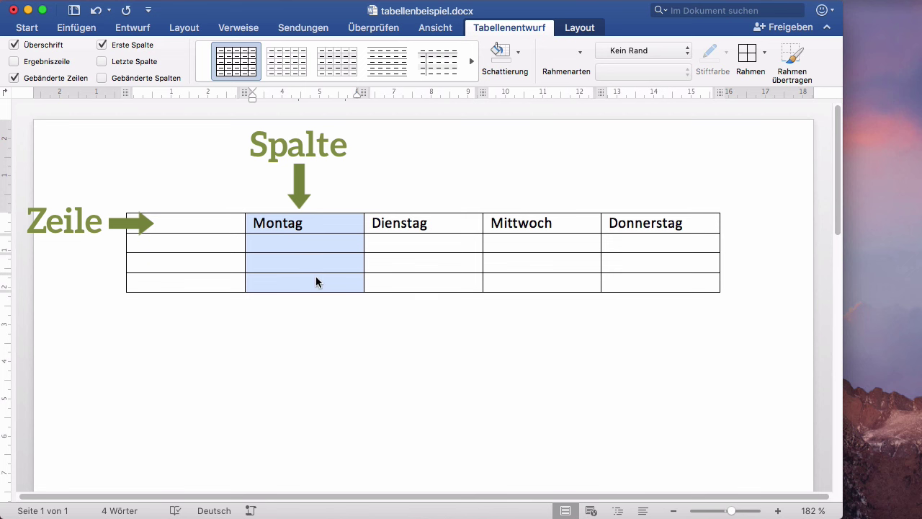
{"action": "left_click", "coordinate": [325, 239]}
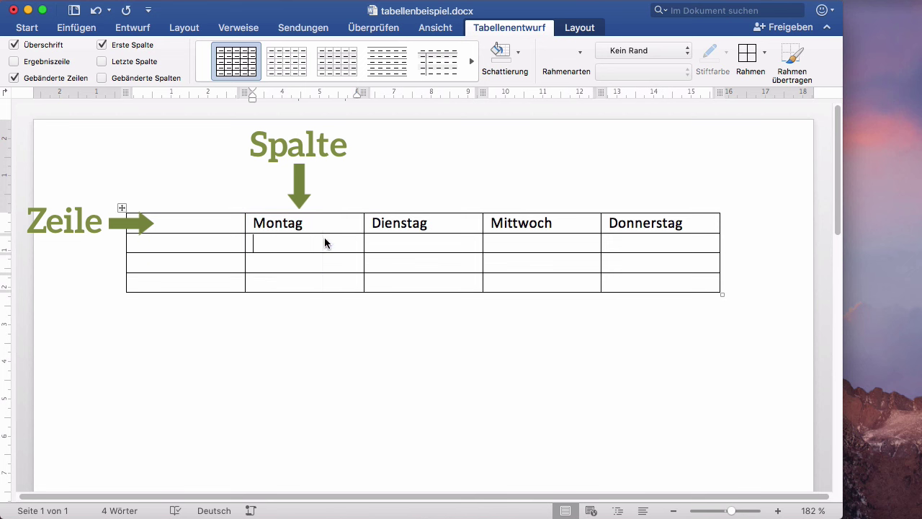
{"action": "left_click", "coordinate": [248, 246]}
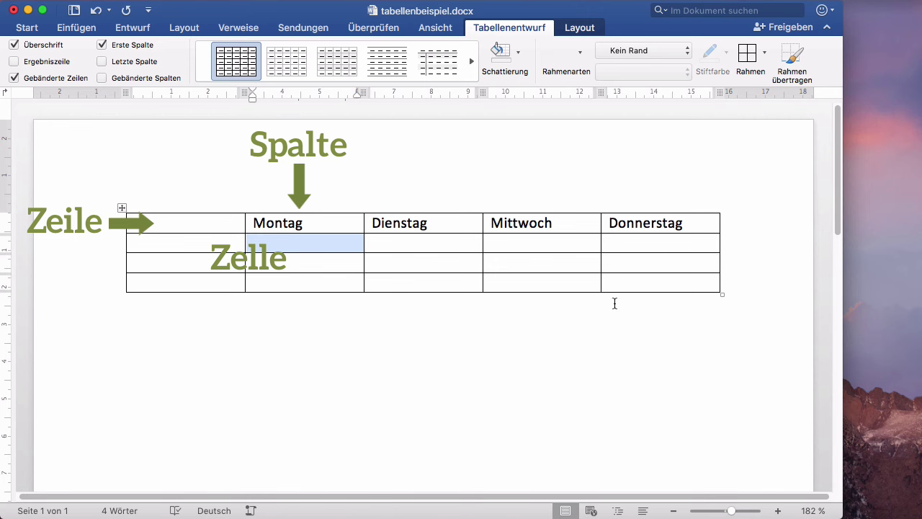
{"action": "left_click", "coordinate": [672, 237]}
{"action": "left_click", "coordinate": [682, 223]}
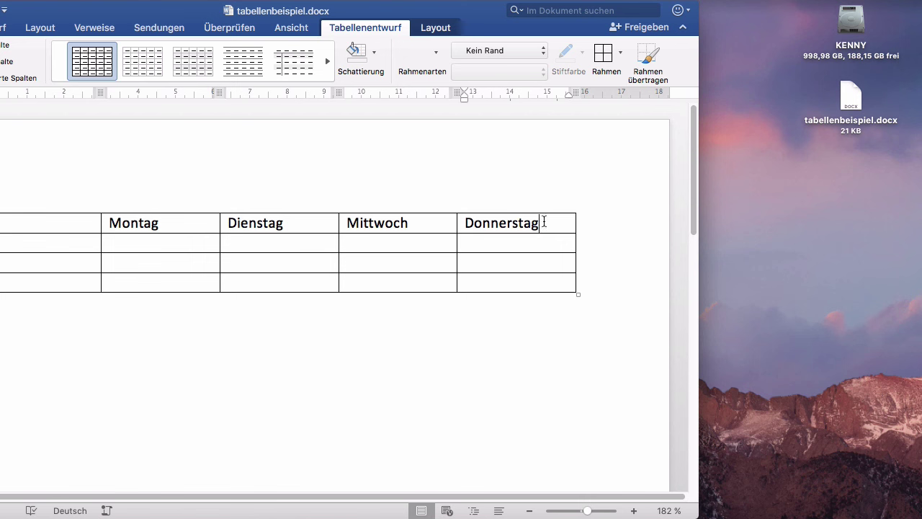
Step: Insert a column to the right of Donnerstag and head it Freitag
{"action": "right_click", "coordinate": [544, 222]}
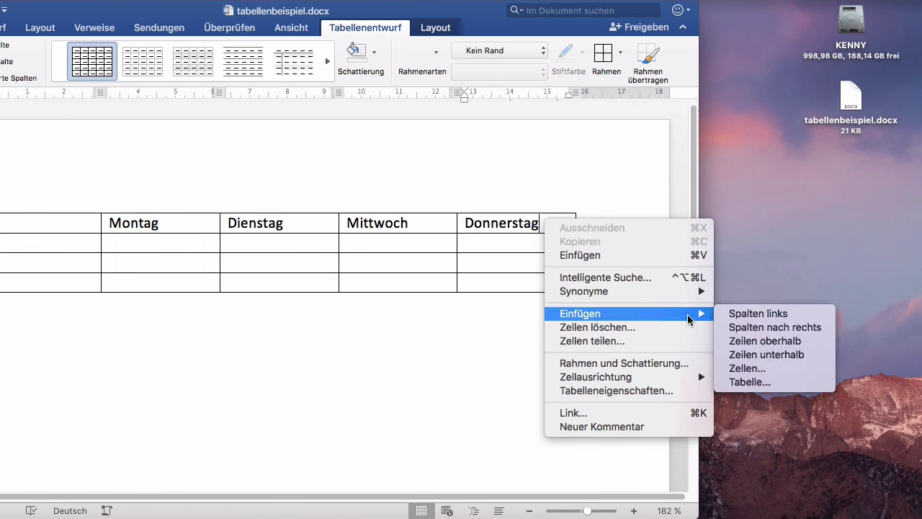
{"action": "mouse_move", "coordinate": [580, 314]}
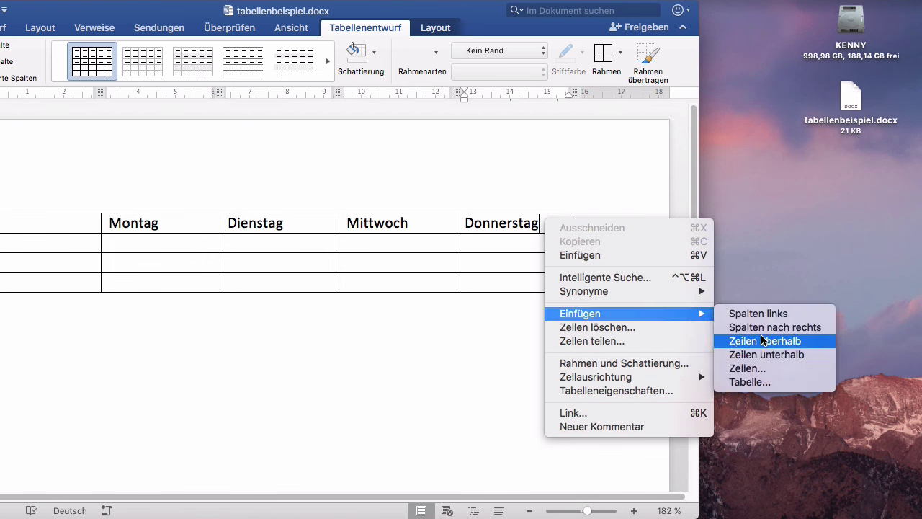
{"action": "left_click", "coordinate": [766, 329]}
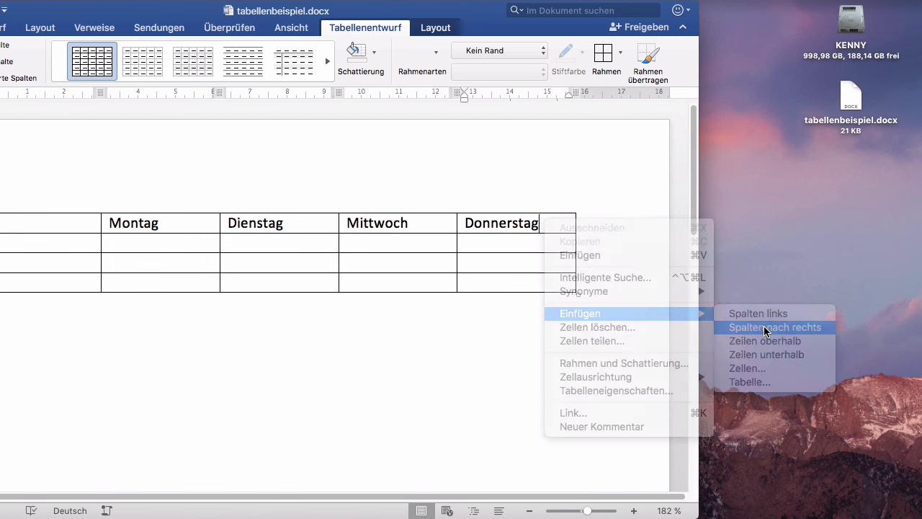
{"action": "left_click", "coordinate": [524, 228]}
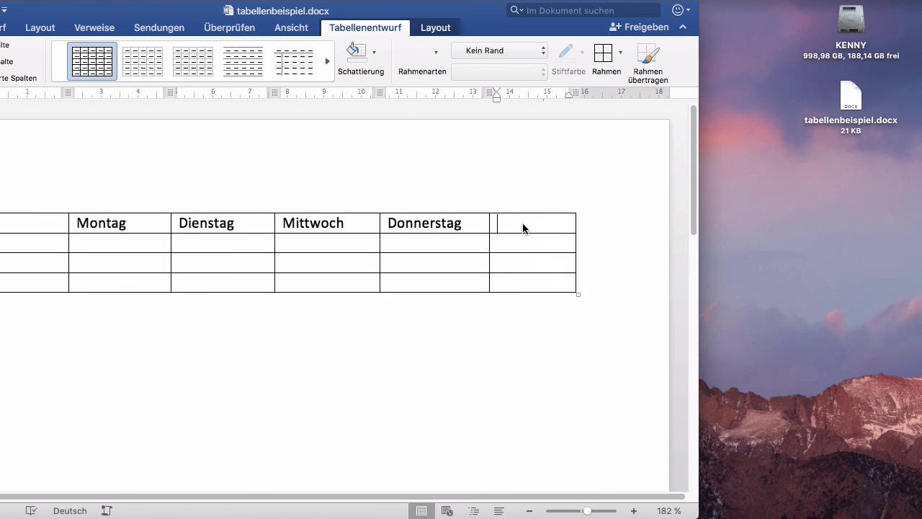
{"action": "type", "text": "Freit"}
{"action": "key", "text": "Return"}
Step: Add an empty row below the table's last row
{"action": "left_click", "coordinate": [542, 280]}
{"action": "right_click", "coordinate": [506, 284]}
{"action": "mouse_move", "coordinate": [591, 376]}
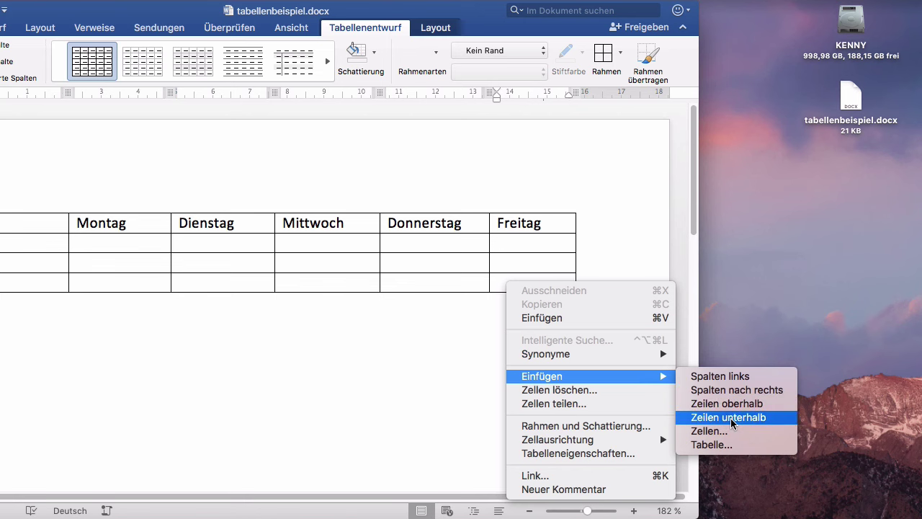
{"action": "left_click", "coordinate": [733, 417]}
{"action": "left_click", "coordinate": [512, 303]}
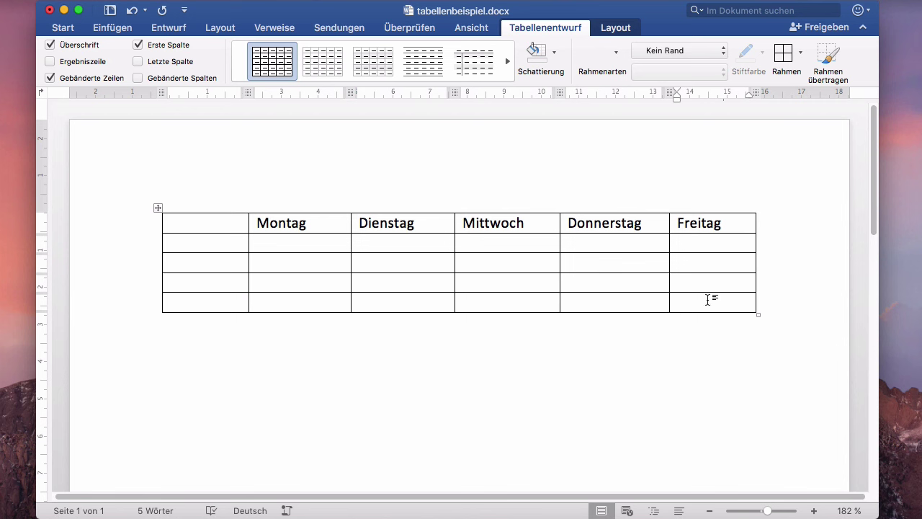
Step: Append empty rows by tabbing past the last cell until the table has eleven rows
{"action": "key", "text": "Tab"}
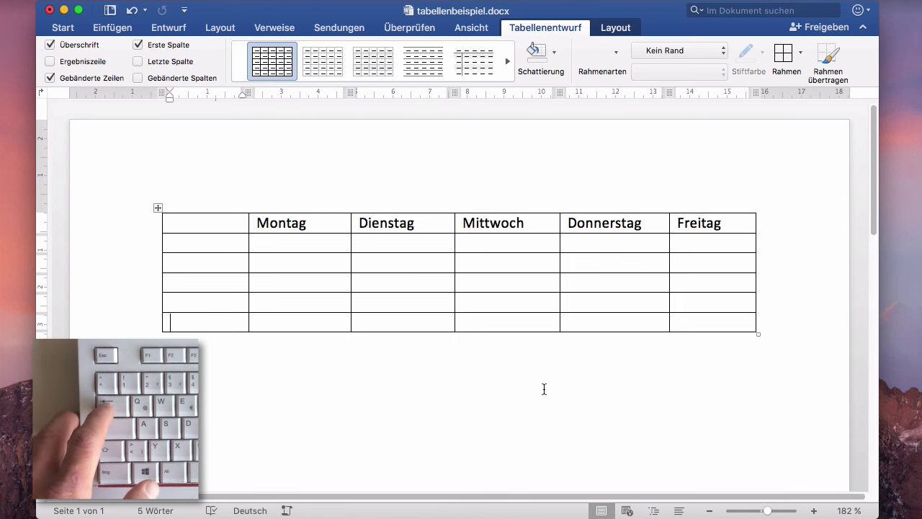
{"action": "key", "text": "Tab"}
{"action": "key", "text": "Tab"}
{"action": "key", "text": "Tab"}
{"action": "key", "text": "Tab"}
{"action": "key", "text": "Tab"}
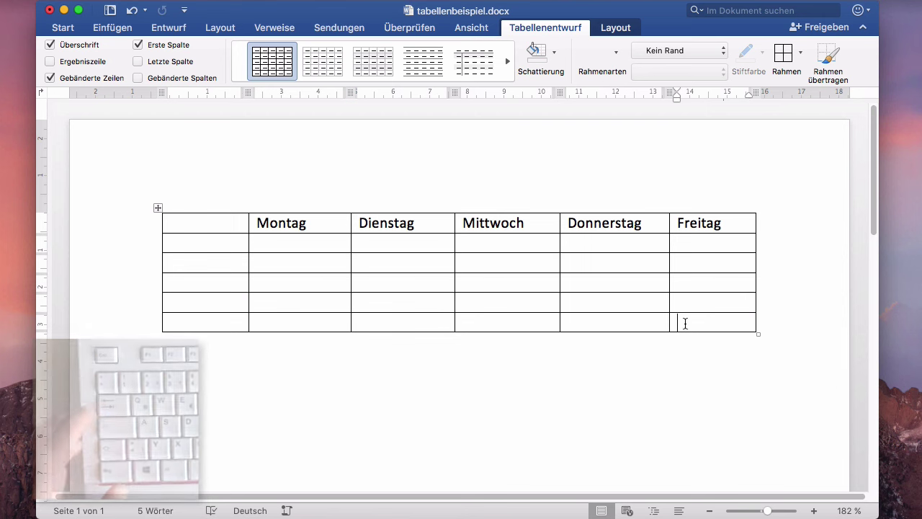
{"action": "key", "text": "Tab"}
{"action": "key", "text": "Tab"}
{"action": "key", "text": "Tab"}
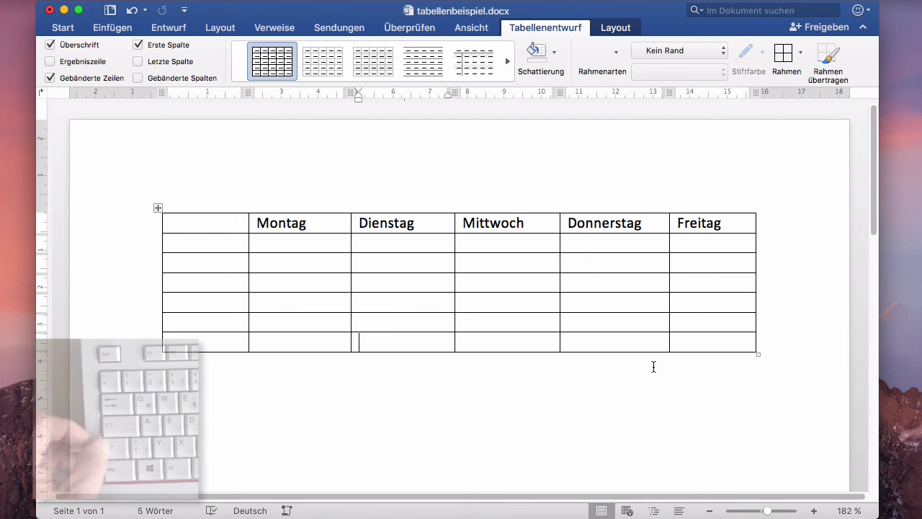
{"action": "key", "text": "Tab"}
{"action": "key", "text": "shift+Tab"}
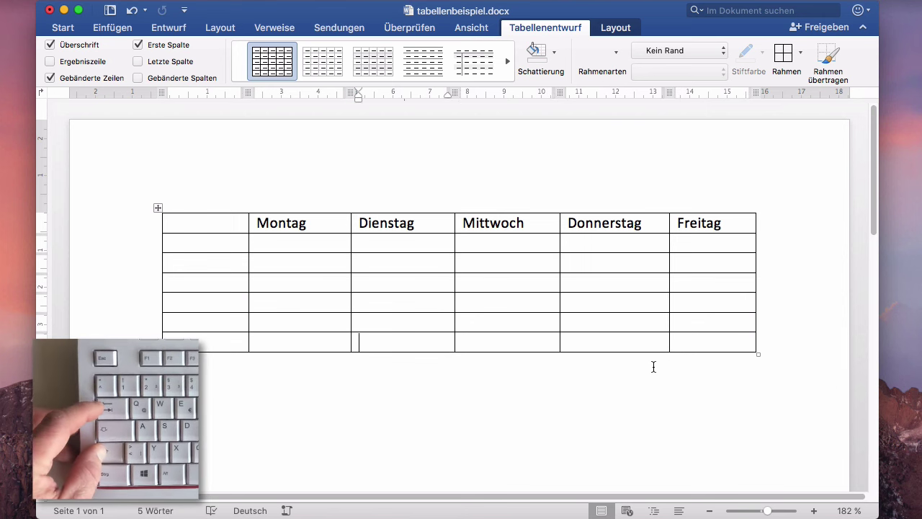
{"action": "key", "text": "shift+Tab"}
{"action": "key", "text": "shift+Tab"}
{"action": "key", "text": "shift+Tab"}
{"action": "key", "text": "shift+Tab"}
{"action": "key", "text": "shift+Tab"}
{"action": "key", "text": "shift+Tab"}
{"action": "key", "text": "Tab"}
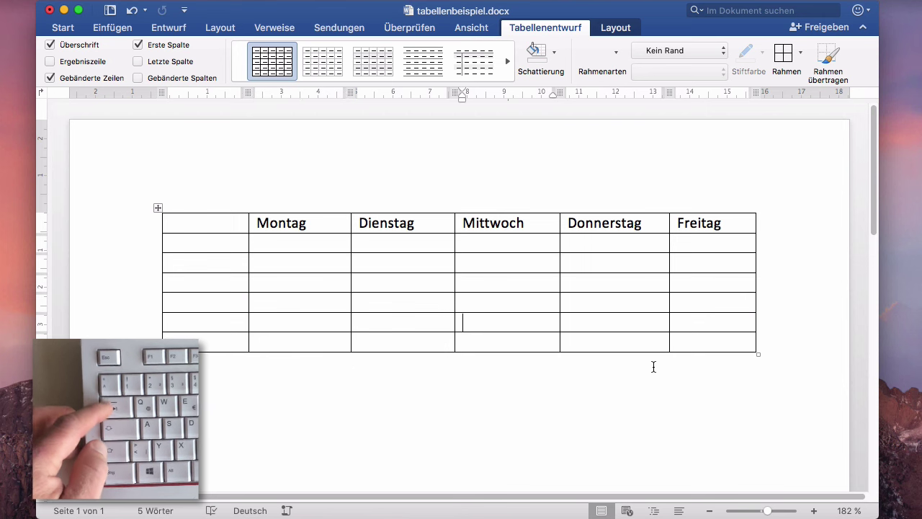
{"action": "key", "text": "Tab"}
{"action": "key", "text": "Tab"}
{"action": "key", "text": "Tab"}
{"action": "key", "text": "Tab"}
{"action": "key", "text": "Tab"}
{"action": "key", "text": "Tab"}
{"action": "key", "text": "Tab"}
{"action": "key", "text": "Tab"}
{"action": "key", "text": "Tab"}
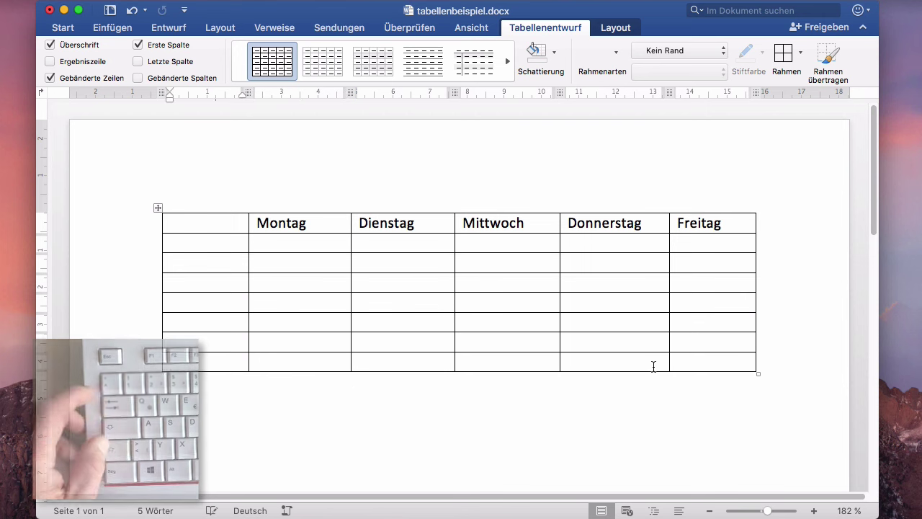
{"action": "key", "text": "Tab"}
{"action": "key", "text": "Tab"}
{"action": "key", "text": "Tab"}
{"action": "key", "text": "Tab"}
{"action": "key", "text": "Tab"}
{"action": "key", "text": "Tab"}
{"action": "key", "text": "Tab"}
{"action": "key", "text": "Tab"}
{"action": "key", "text": "Tab"}
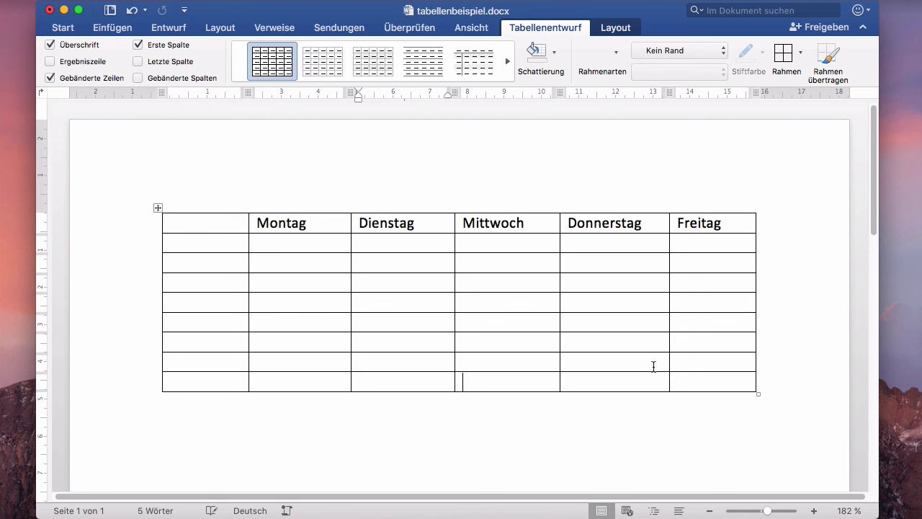
{"action": "key", "text": "Tab"}
{"action": "key", "text": "Tab"}
{"action": "key", "text": "Tab"}
{"action": "key", "text": "Tab"}
{"action": "key", "text": "Tab"}
{"action": "key", "text": "Tab"}
{"action": "key", "text": "Tab"}
{"action": "key", "text": "Tab"}
{"action": "key", "text": "Tab"}
{"action": "key", "text": "Tab"}
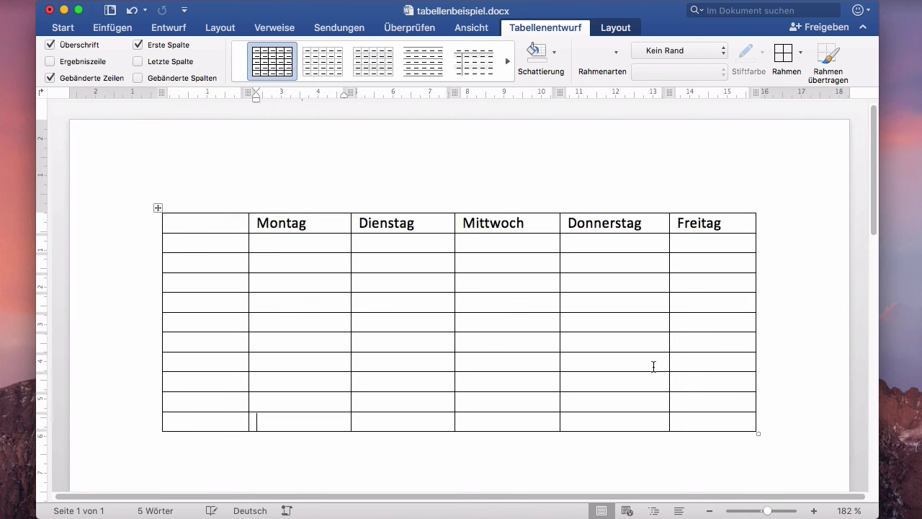
{"action": "left_click", "coordinate": [573, 317]}
Step: Distribute the Montag–Freitag columns evenly to 2,73 cm each with Spalten verteilen
{"action": "left_click_drag", "start_coordinate": [280, 225], "coordinate": [742, 431]}
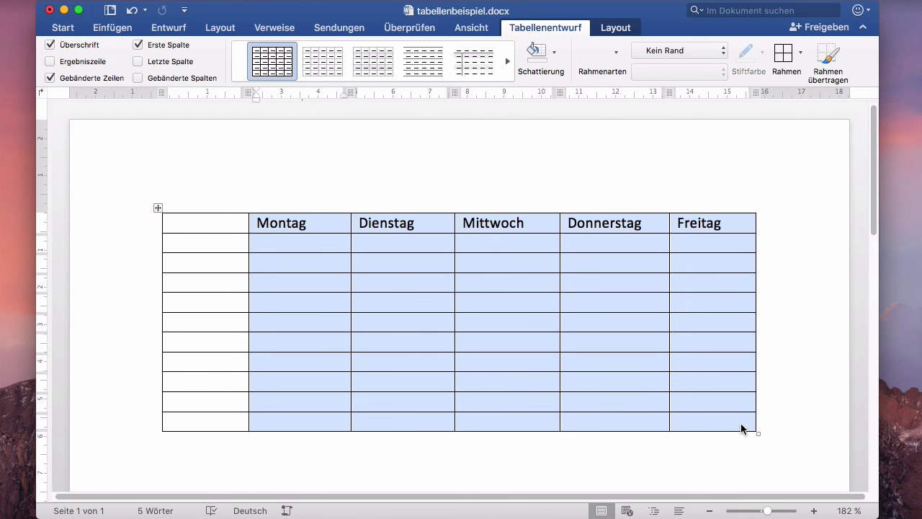
{"action": "left_click", "coordinate": [618, 29]}
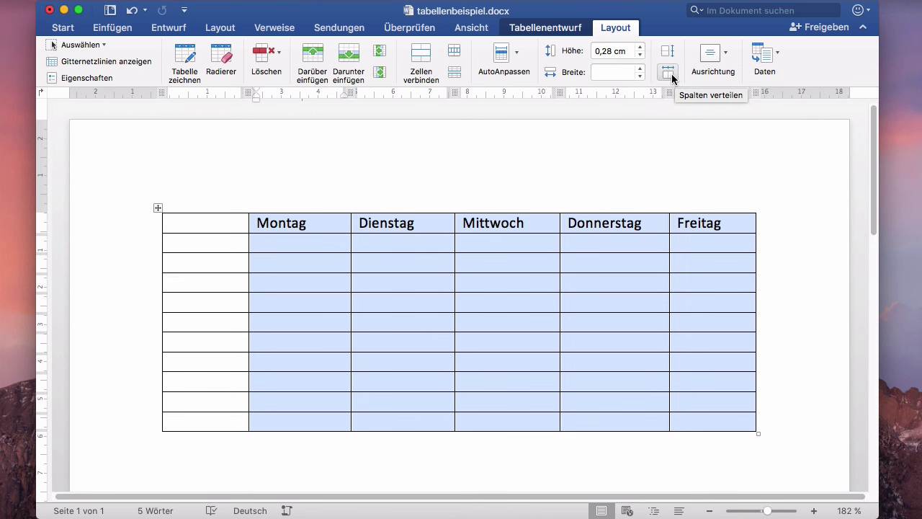
{"action": "left_click", "coordinate": [668, 73]}
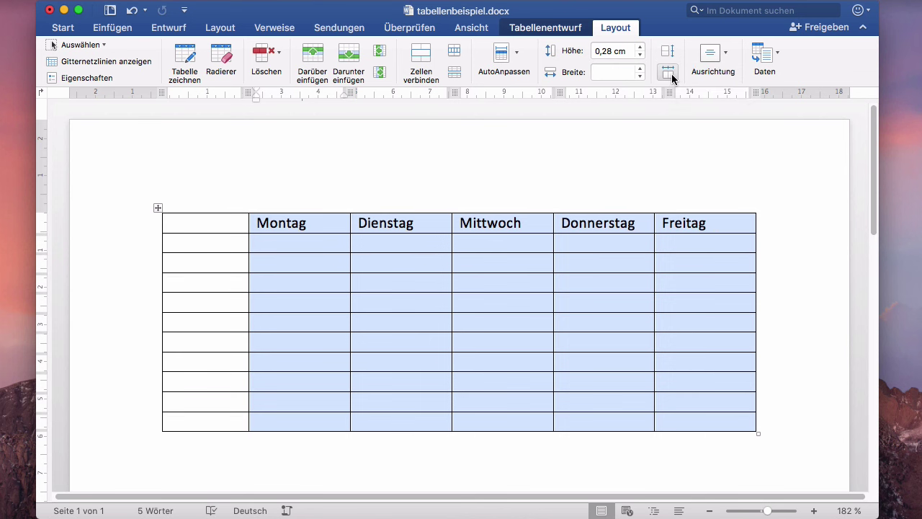
{"action": "left_click", "coordinate": [325, 245]}
{"action": "scroll", "coordinate": [454, 326], "scroll_direction": "down", "scroll_amount": 1}
{"action": "scroll", "coordinate": [453, 326], "scroll_direction": "down", "scroll_amount": 5}
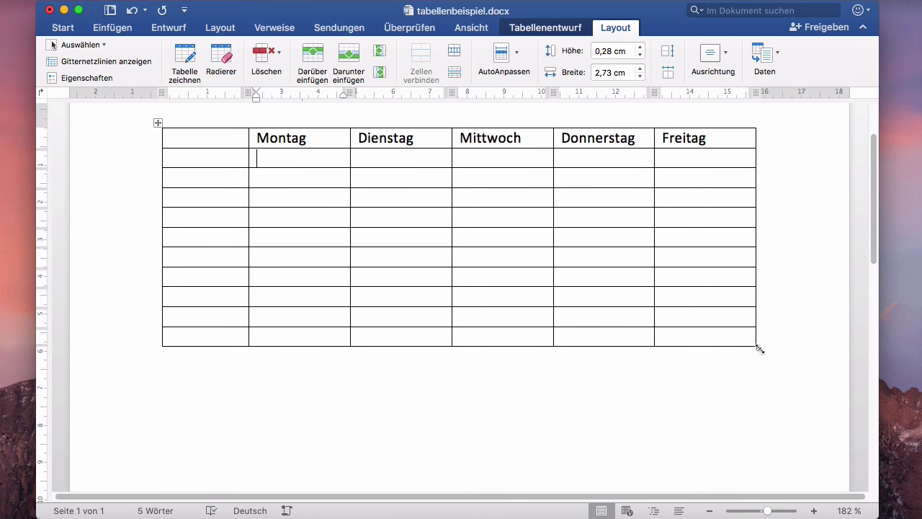
Step: Drag the table's resize handle down so rows grow to about 0,89 cm tall
{"action": "left_click_drag", "start_coordinate": [760, 348], "coordinate": [757, 471]}
{"action": "scroll", "coordinate": [787, 441], "scroll_direction": "down", "scroll_amount": 3}
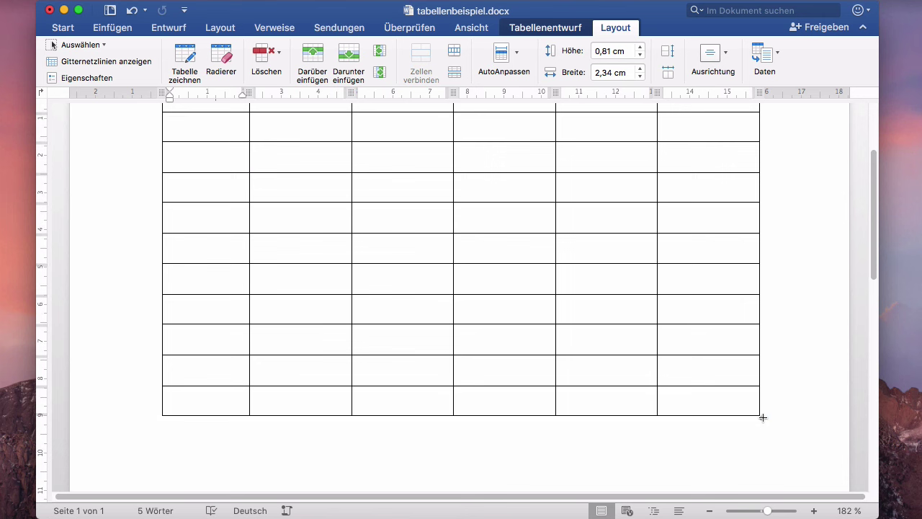
{"action": "left_click_drag", "start_coordinate": [763, 418], "coordinate": [762, 457]}
{"action": "scroll", "coordinate": [591, 282], "scroll_direction": "up", "scroll_amount": 3}
{"action": "scroll", "coordinate": [589, 281], "scroll_direction": "up", "scroll_amount": 2}
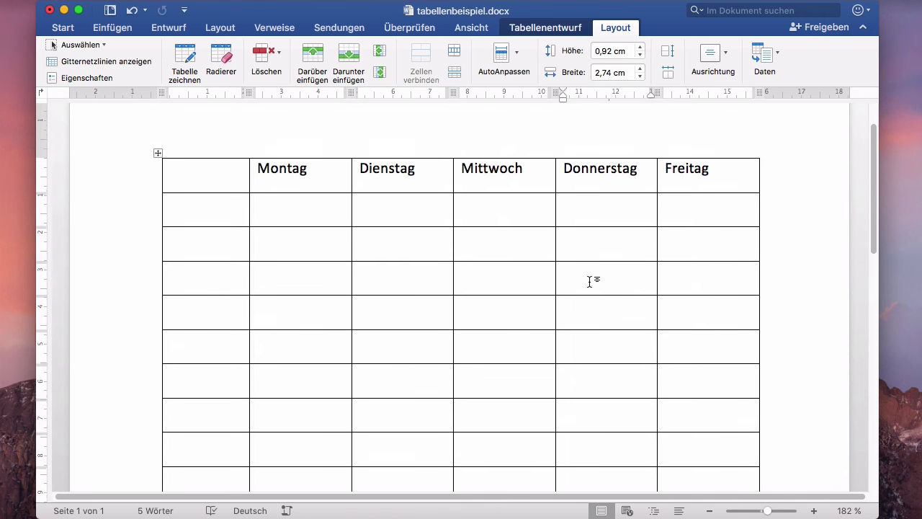
{"action": "scroll", "coordinate": [590, 281], "scroll_direction": "up", "scroll_amount": 2}
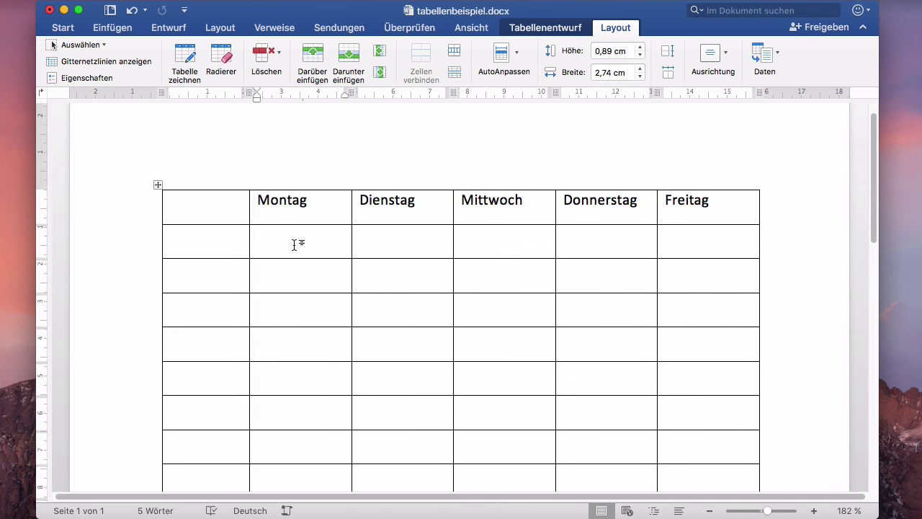
Step: Enter Deutsch, Mathematik and Biologie in rows two to four under Montag
{"action": "type", "text": "Deutsch"}
{"action": "key", "text": "Down"}
{"action": "type", "text": "Mathematik"}
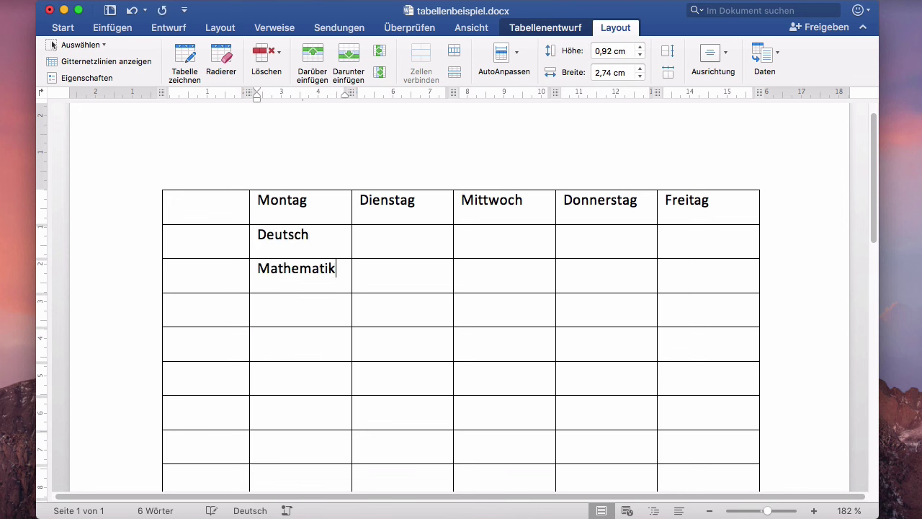
{"action": "key", "text": "Down"}
{"action": "type", "text": "Biologie"}
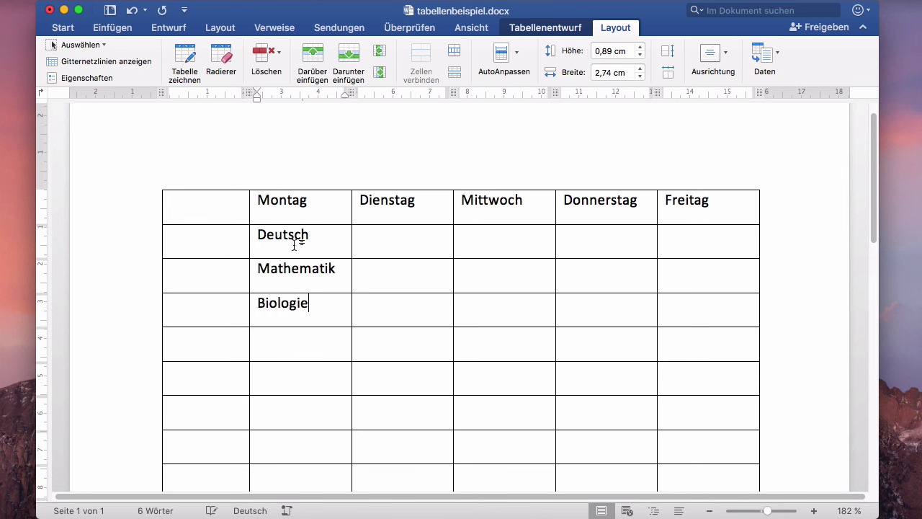
{"action": "left_click", "coordinate": [378, 278]}
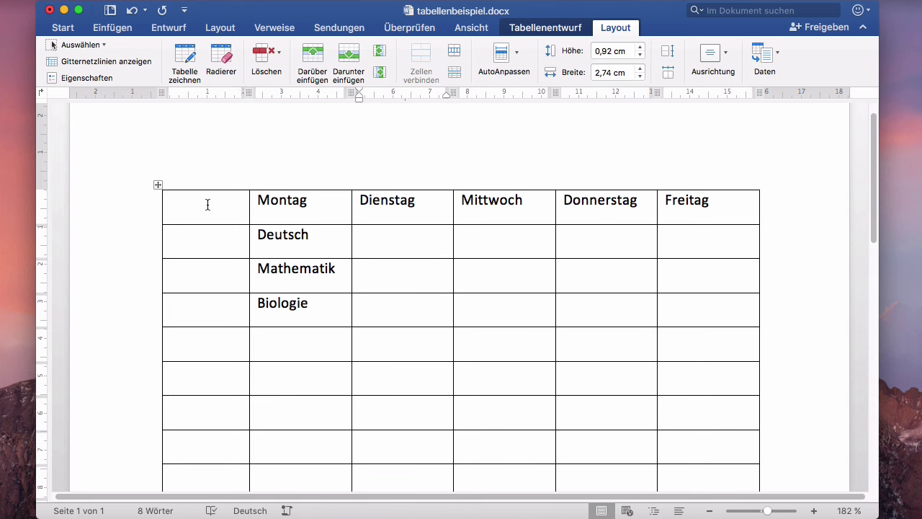
{"action": "scroll", "coordinate": [207, 205], "scroll_direction": "down", "scroll_amount": 3}
{"action": "mouse_move", "coordinate": [199, 140]}
{"action": "left_mouse_down"}
{"action": "mouse_move", "coordinate": [350, 284]}
{"action": "mouse_move", "coordinate": [621, 467]}
{"action": "mouse_move", "coordinate": [671, 299]}
{"action": "left_mouse_up"}
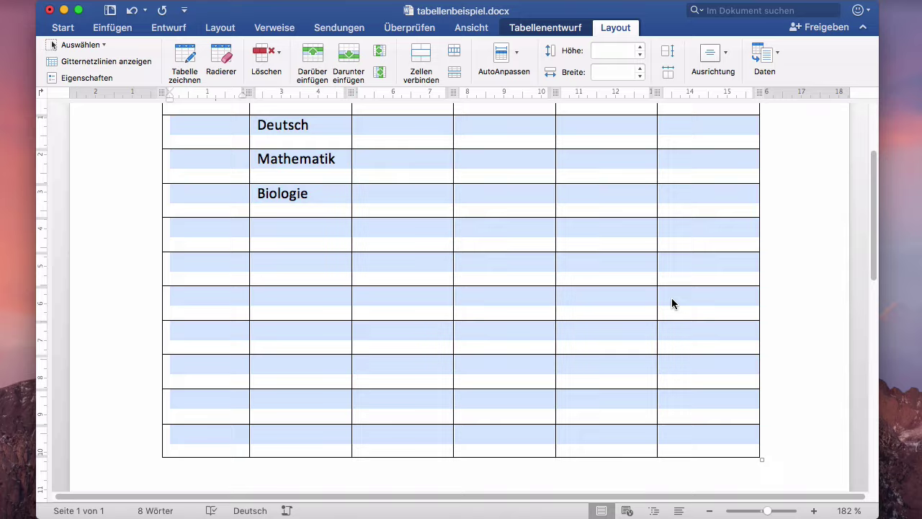
Step: Apply Mitte links alignment so all cell text is vertically centred
{"action": "scroll", "coordinate": [671, 297], "scroll_direction": "up", "scroll_amount": 3}
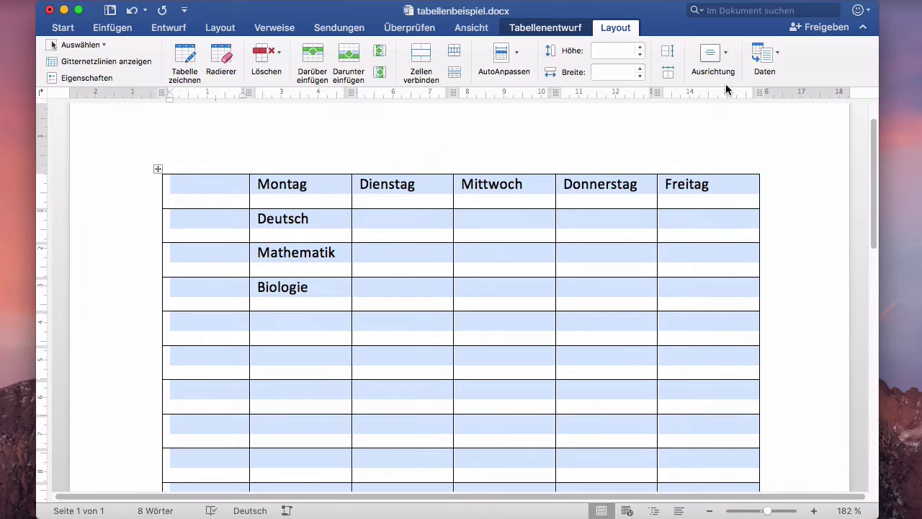
{"action": "left_click", "coordinate": [727, 53]}
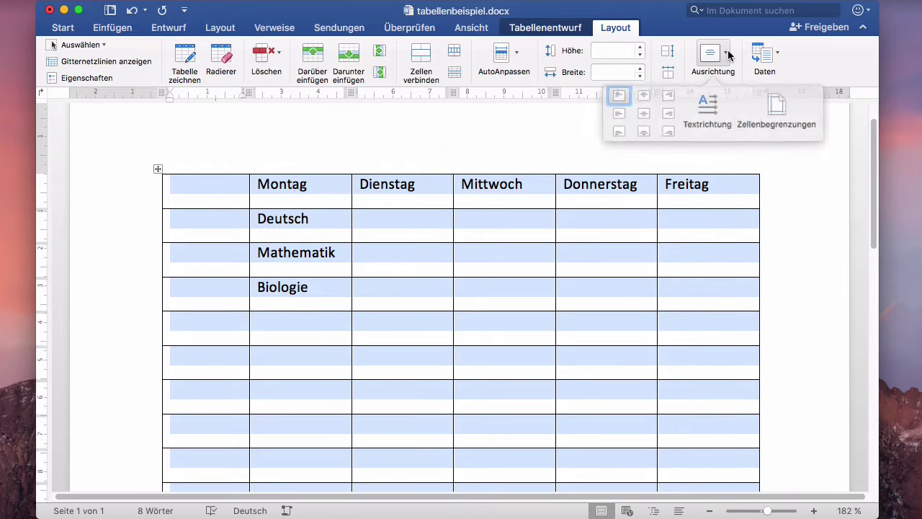
{"action": "left_click", "coordinate": [626, 111]}
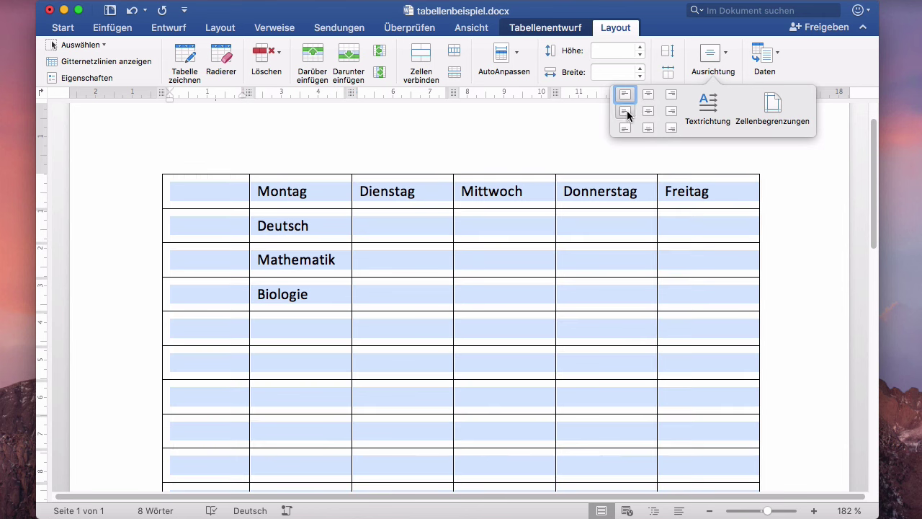
{"action": "left_click", "coordinate": [418, 225]}
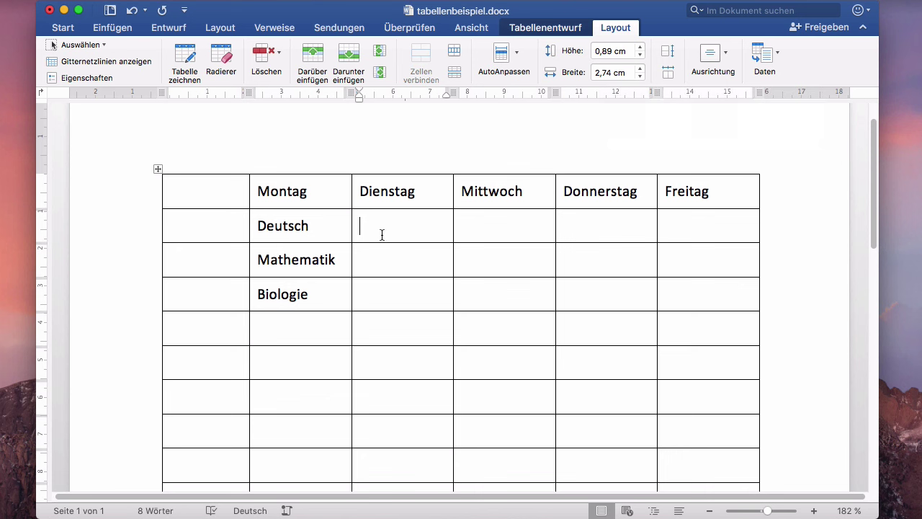
{"action": "left_click_drag", "start_coordinate": [280, 193], "coordinate": [678, 195]}
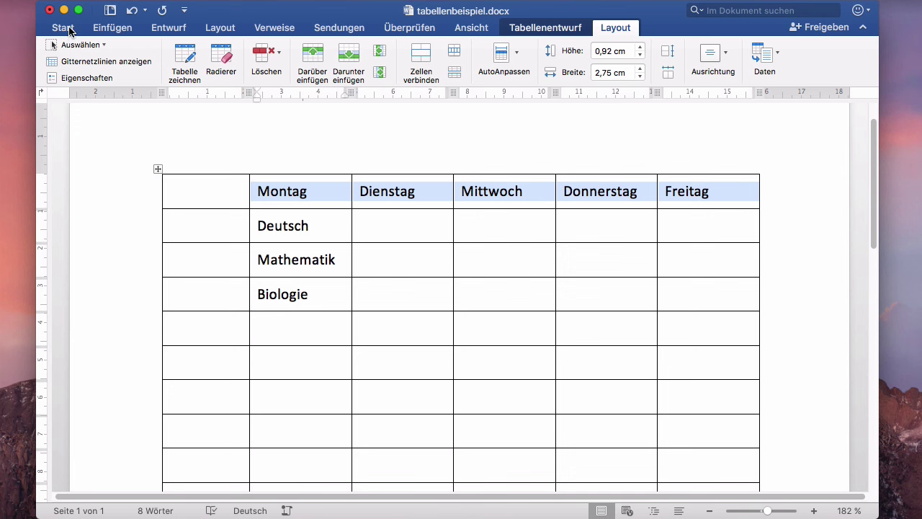
Step: Make the weekday header row bold
{"action": "left_click", "coordinate": [65, 29]}
{"action": "left_click", "coordinate": [122, 72]}
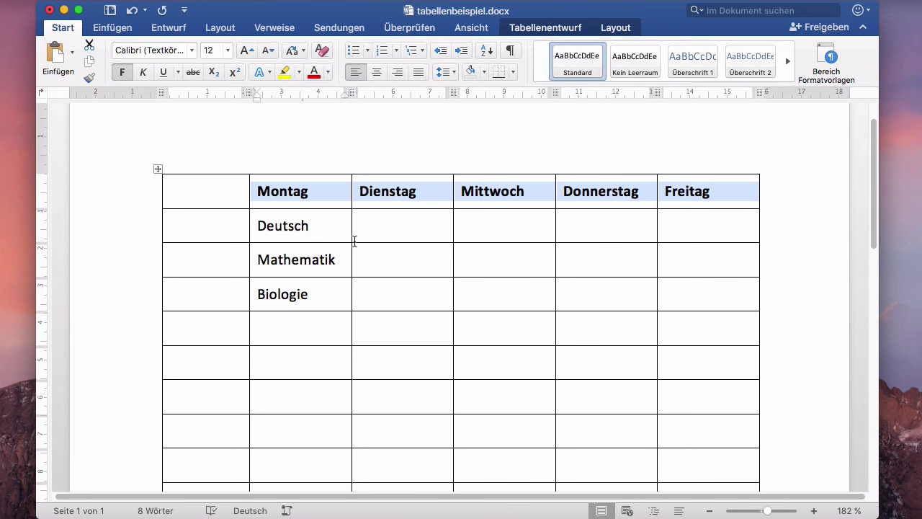
{"action": "left_click", "coordinate": [401, 202]}
Step: Number the lesson rows 1–8 in the first column, leaving a blank row after 6
{"action": "scroll", "coordinate": [327, 295], "scroll_direction": "down", "scroll_amount": 1}
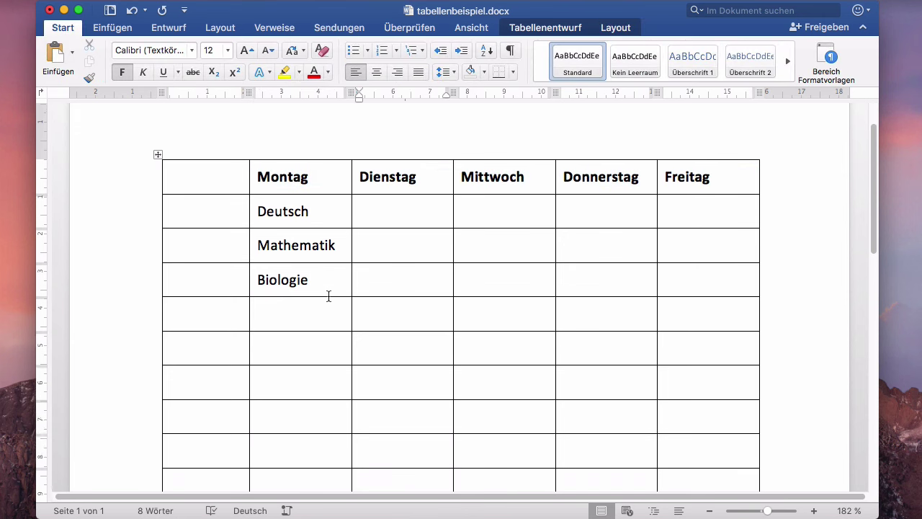
{"action": "left_click", "coordinate": [220, 209]}
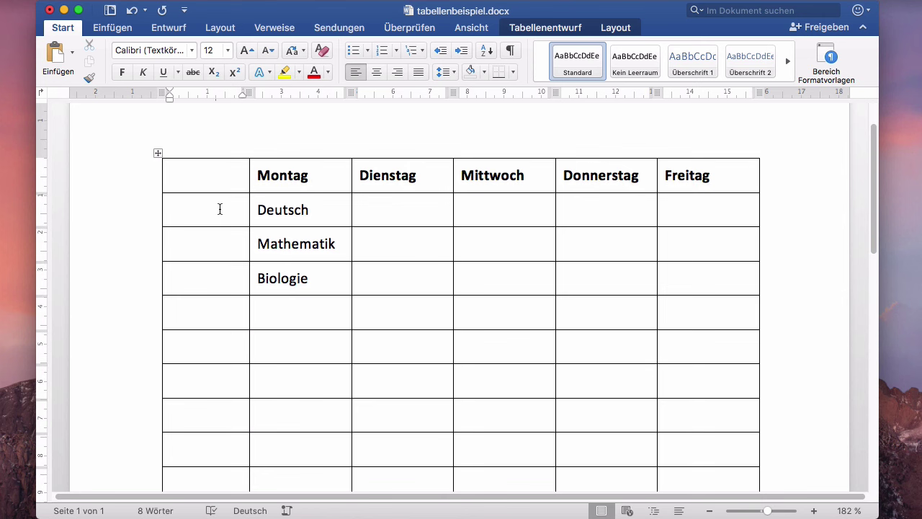
{"action": "type", "text": "1"}
{"action": "key", "text": "Down"}
{"action": "type", "text": "2"}
{"action": "key", "text": "Down"}
{"action": "type", "text": "3"}
{"action": "key", "text": "Down"}
{"action": "type", "text": "4"}
{"action": "key", "text": "Down"}
{"action": "type", "text": "5"}
{"action": "key", "text": "Down"}
{"action": "type", "text": "6"}
{"action": "key", "text": "Down"}
{"action": "key", "text": "Down"}
{"action": "type", "text": "7"}
{"action": "key", "text": "Down"}
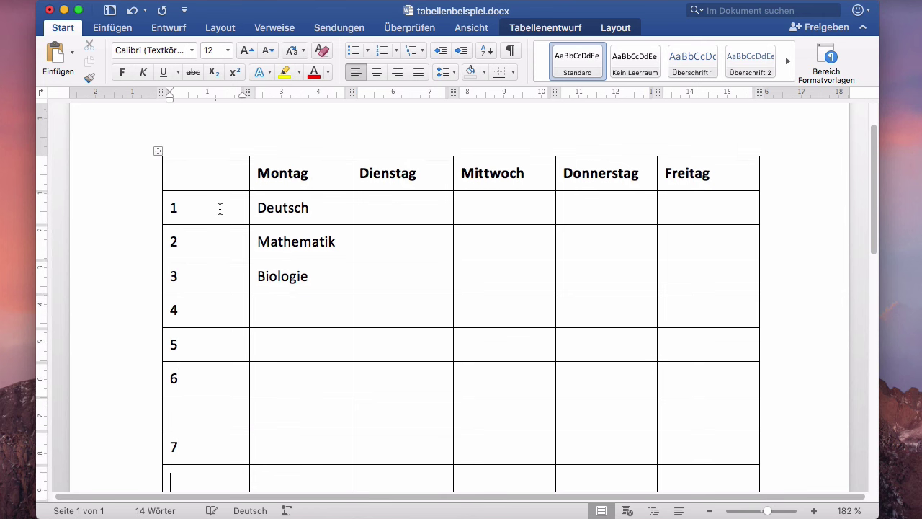
{"action": "type", "text": "8"}
{"action": "key", "text": "Down"}
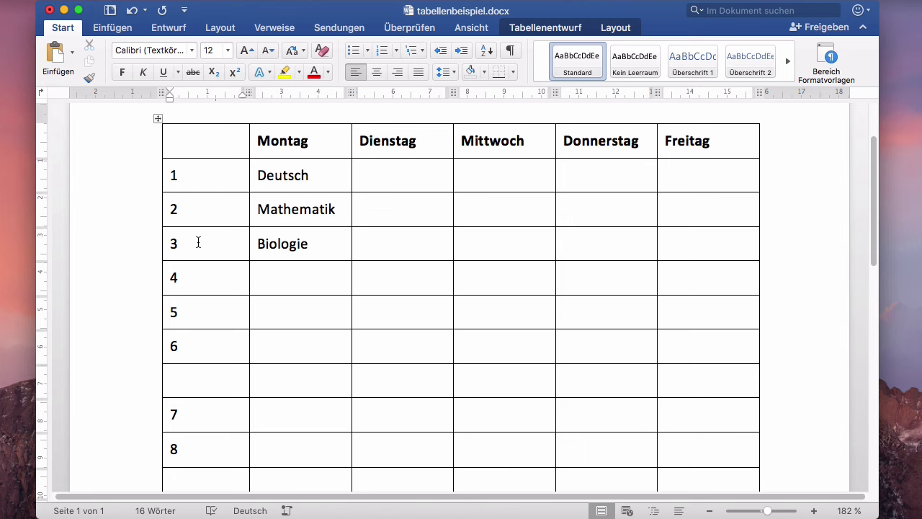
Step: Centre the lesson numbers 1–6 and 7–8 horizontally in their cells
{"action": "scroll", "coordinate": [189, 221], "scroll_direction": "up", "scroll_amount": 2}
{"action": "left_click_drag", "start_coordinate": [197, 211], "coordinate": [212, 379]}
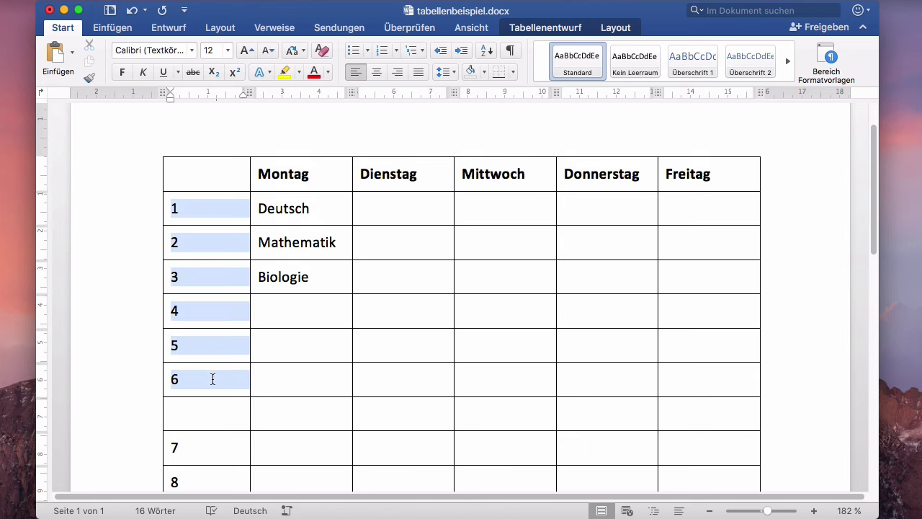
{"action": "left_click", "coordinate": [376, 72]}
{"action": "left_click", "coordinate": [240, 245]}
{"action": "scroll", "coordinate": [253, 315], "scroll_direction": "down", "scroll_amount": 3}
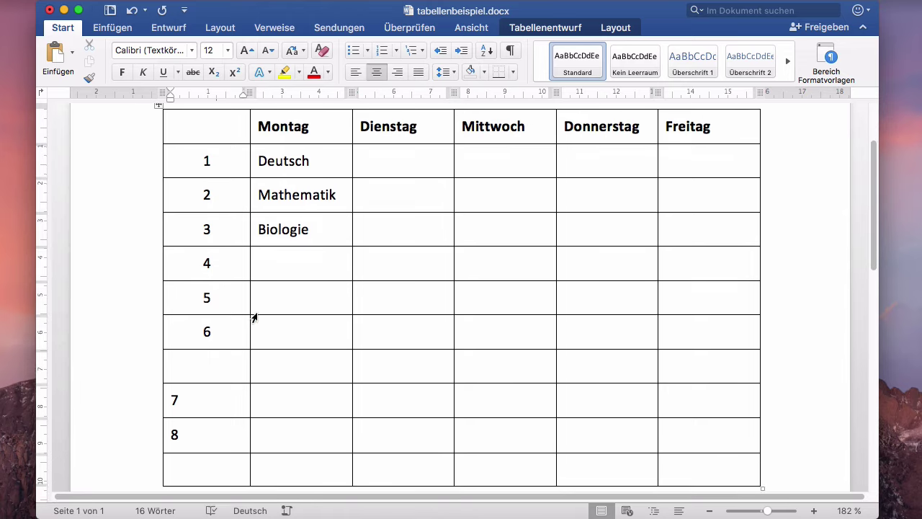
{"action": "scroll", "coordinate": [221, 341], "scroll_direction": "down", "scroll_amount": 1}
{"action": "mouse_move", "coordinate": [220, 341]}
{"action": "left_mouse_down"}
{"action": "mouse_move", "coordinate": [210, 378]}
{"action": "mouse_move", "coordinate": [216, 416]}
{"action": "left_mouse_up"}
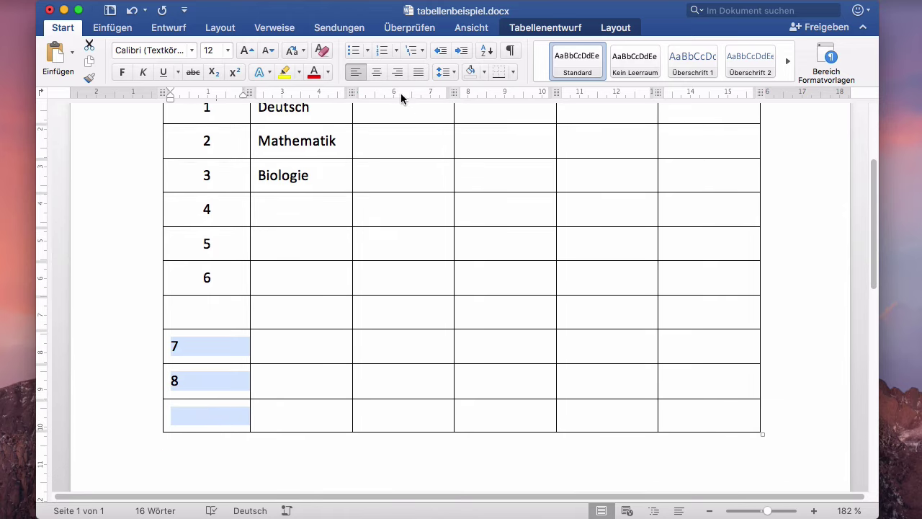
{"action": "left_click", "coordinate": [377, 72]}
{"action": "left_click", "coordinate": [325, 266]}
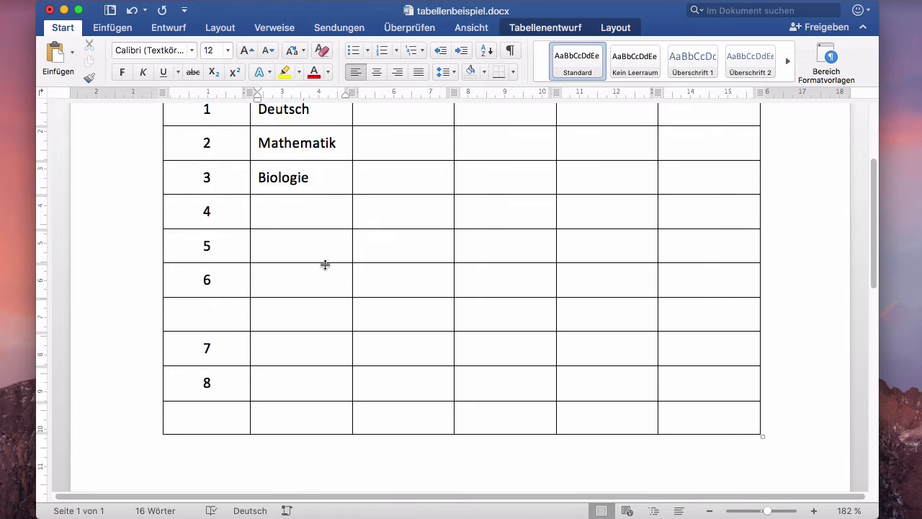
{"action": "scroll", "coordinate": [288, 299], "scroll_direction": "up", "scroll_amount": 1}
Step: Delete the empty last row of the timetable with Ganze Zeile löschen
{"action": "left_click", "coordinate": [218, 273]}
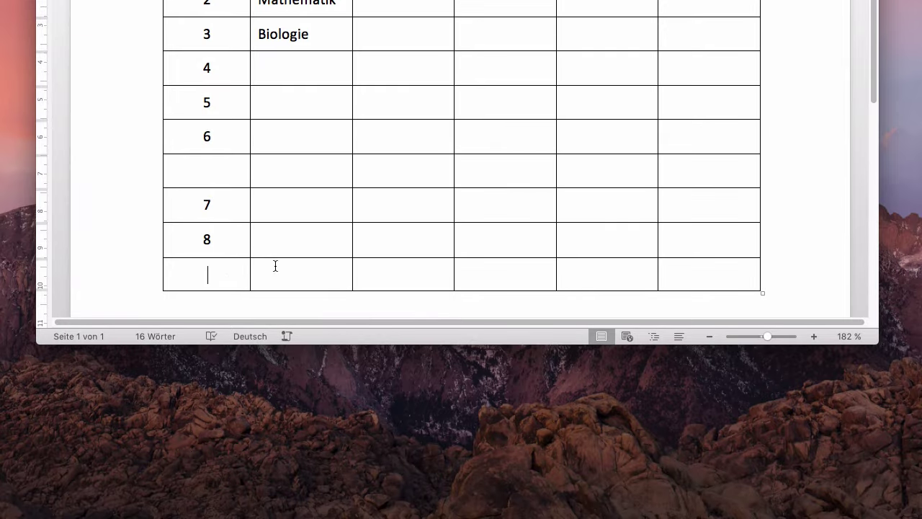
{"action": "right_click", "coordinate": [224, 270]}
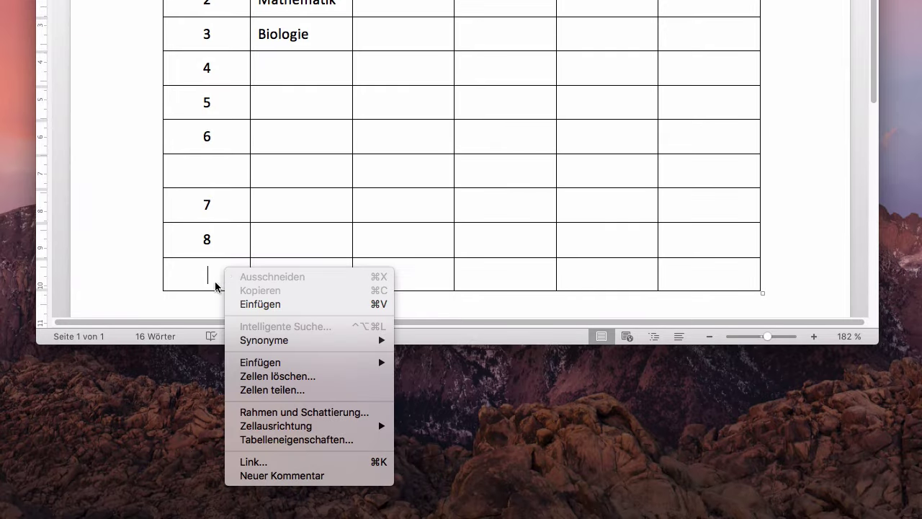
{"action": "left_click", "coordinate": [282, 378]}
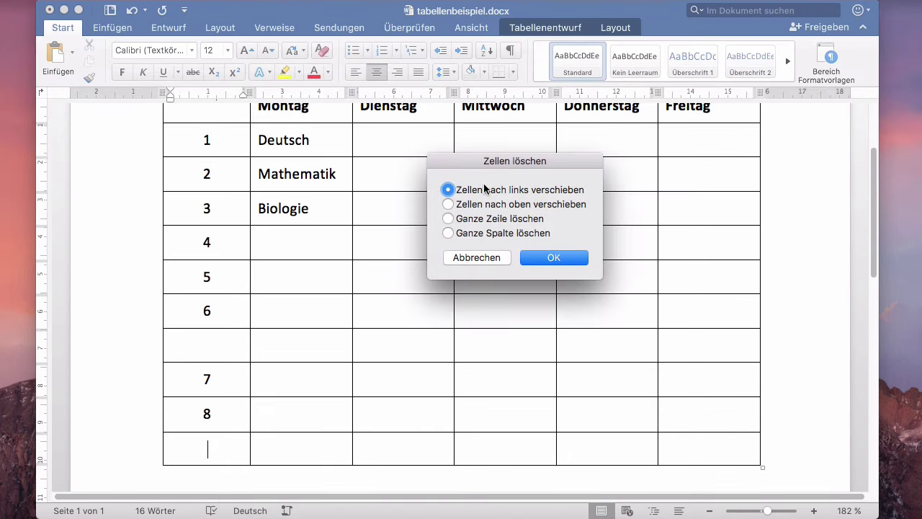
{"action": "left_click", "coordinate": [484, 222]}
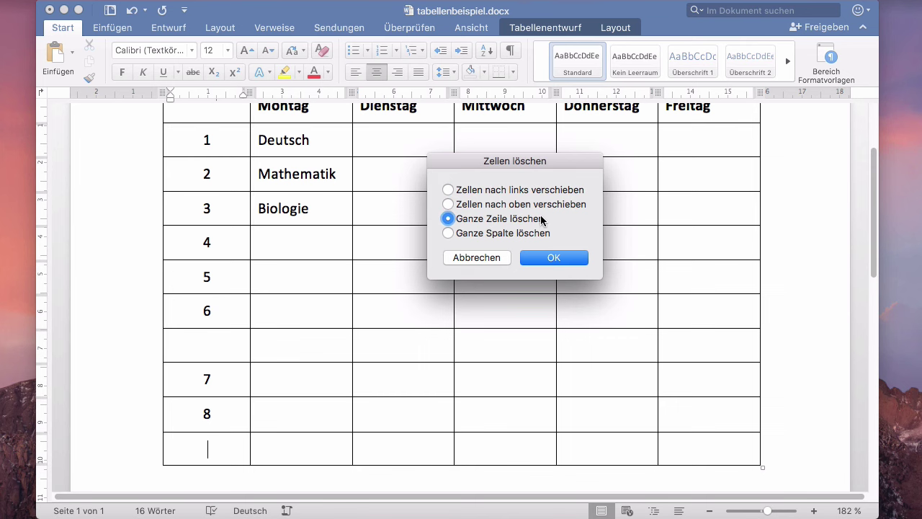
{"action": "left_click", "coordinate": [554, 259]}
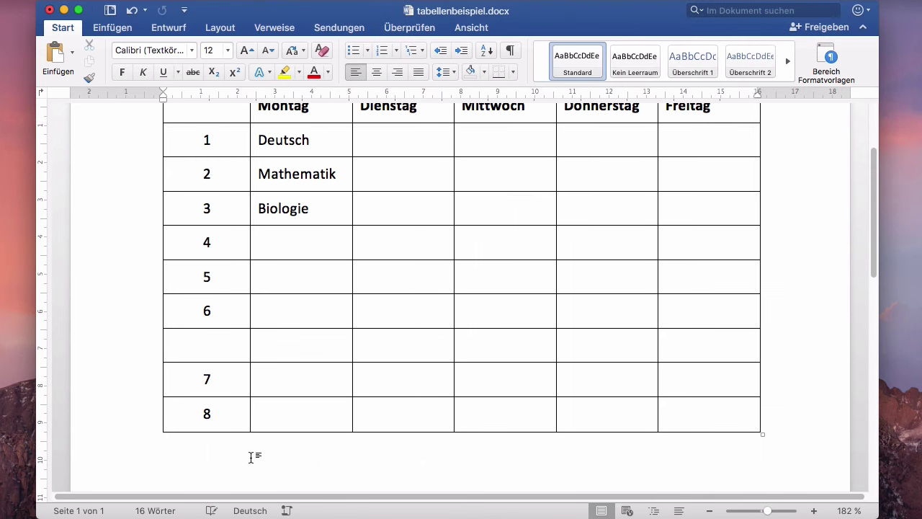
Step: Undo the last change and select the whole header row
{"action": "left_click", "coordinate": [311, 415]}
{"action": "key", "text": "super+z"}
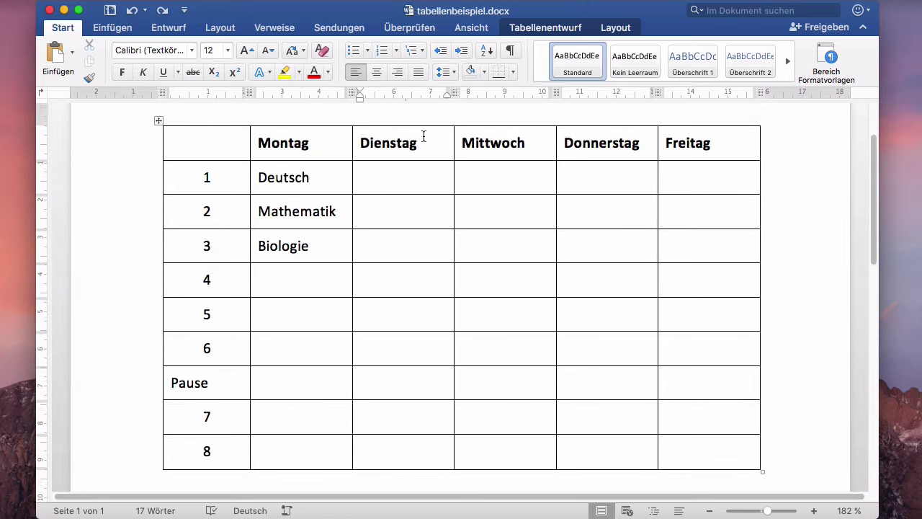
{"action": "left_click_drag", "start_coordinate": [227, 138], "coordinate": [674, 144]}
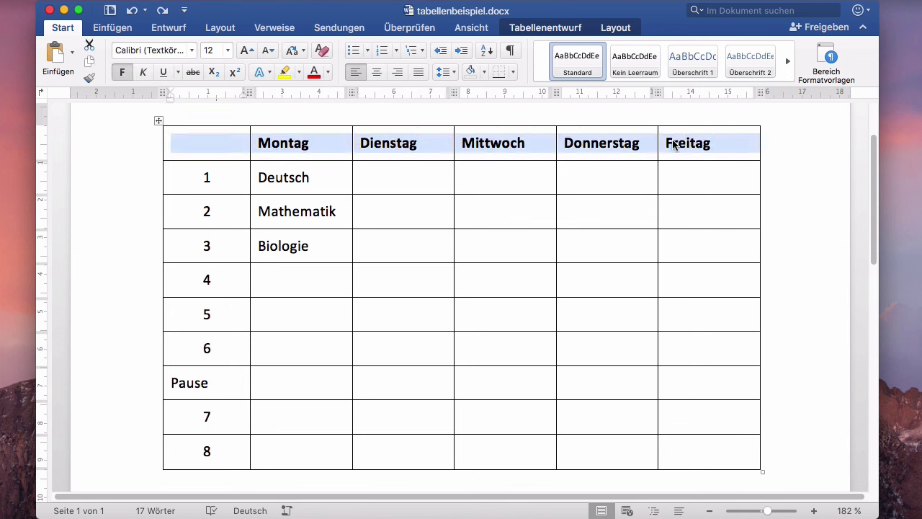
Step: Shade the header row grey using Schattierung on Tabellenentwurf
{"action": "left_click", "coordinate": [547, 28]}
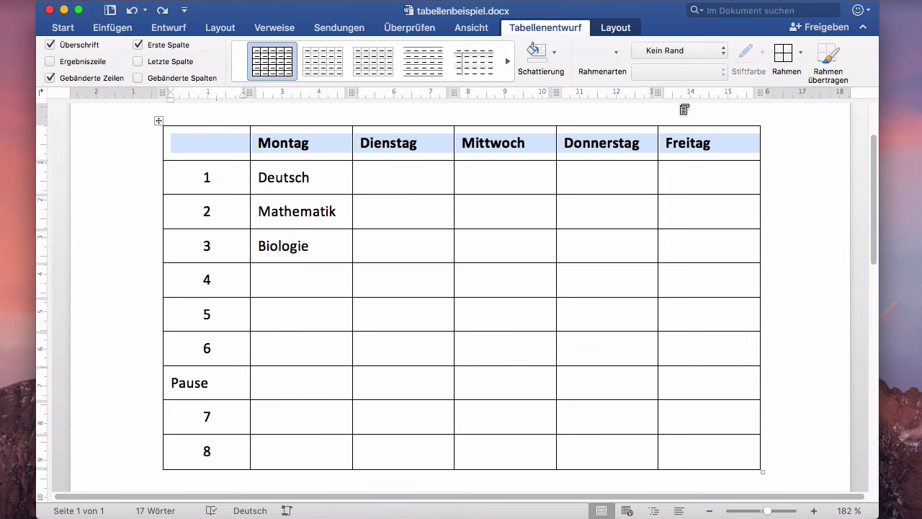
{"action": "left_click", "coordinate": [556, 53]}
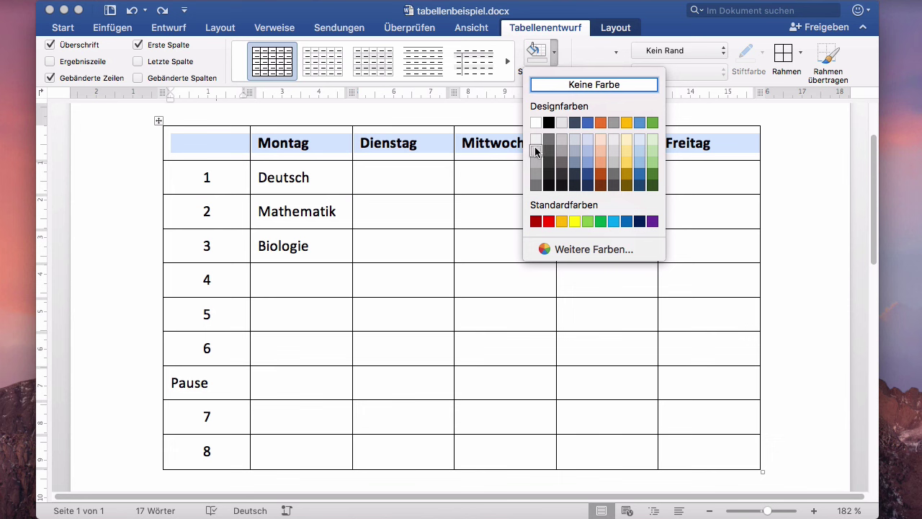
{"action": "left_click", "coordinate": [536, 151]}
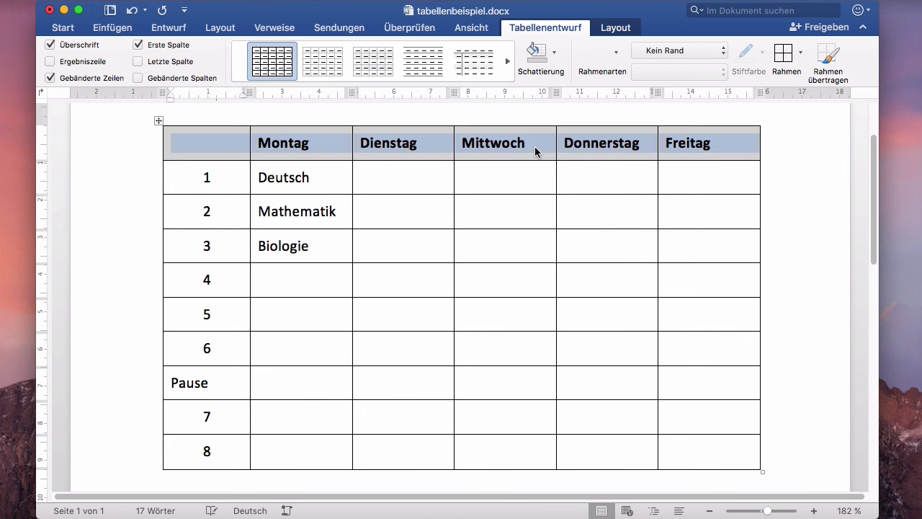
{"action": "left_click", "coordinate": [493, 147]}
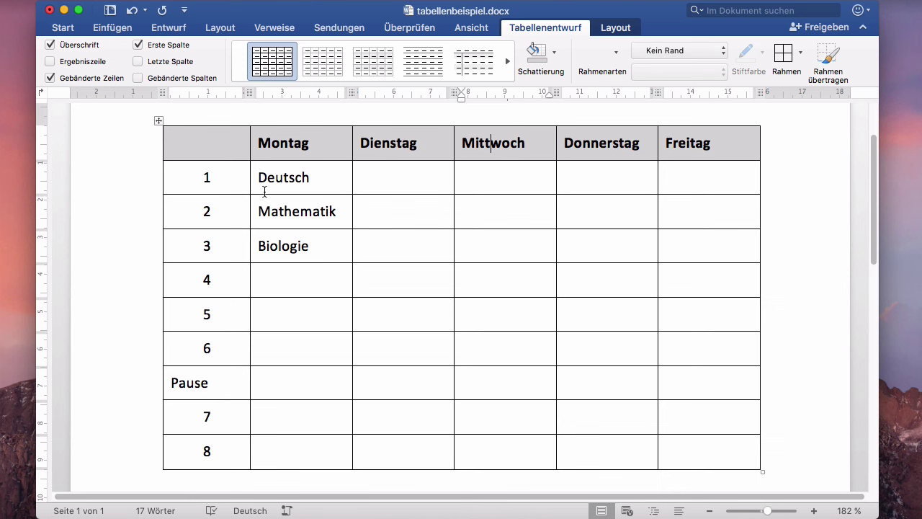
Step: Give the first column's cells 1 to 8 the same grey shading
{"action": "left_click_drag", "start_coordinate": [217, 176], "coordinate": [220, 450]}
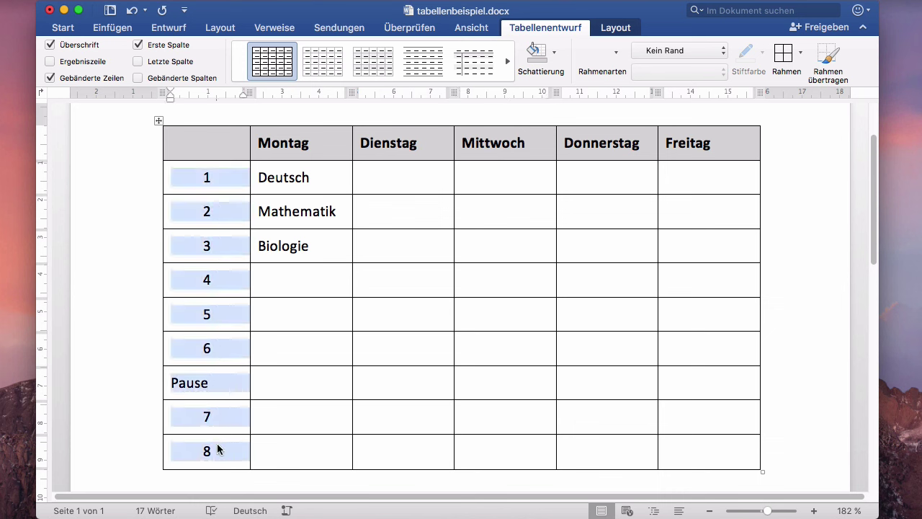
{"action": "left_click", "coordinate": [555, 55]}
{"action": "left_click", "coordinate": [555, 56]}
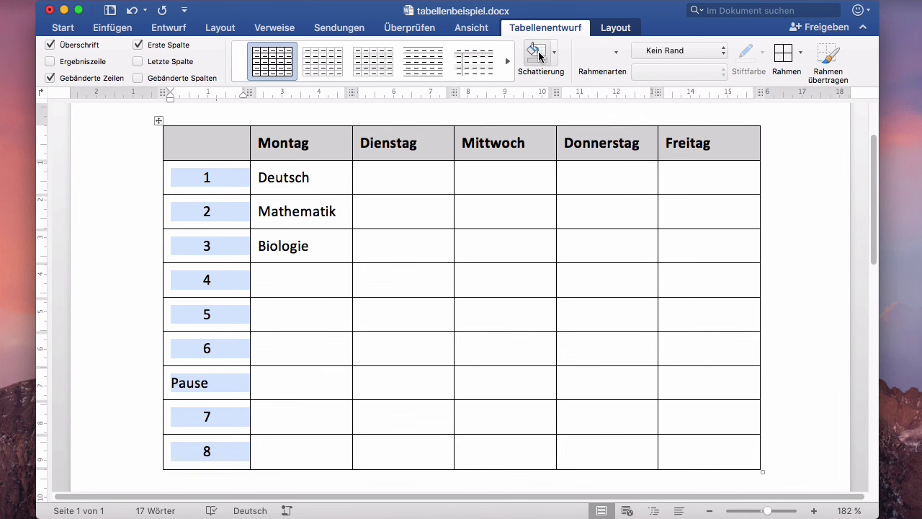
{"action": "left_click", "coordinate": [537, 53]}
{"action": "left_click", "coordinate": [338, 174]}
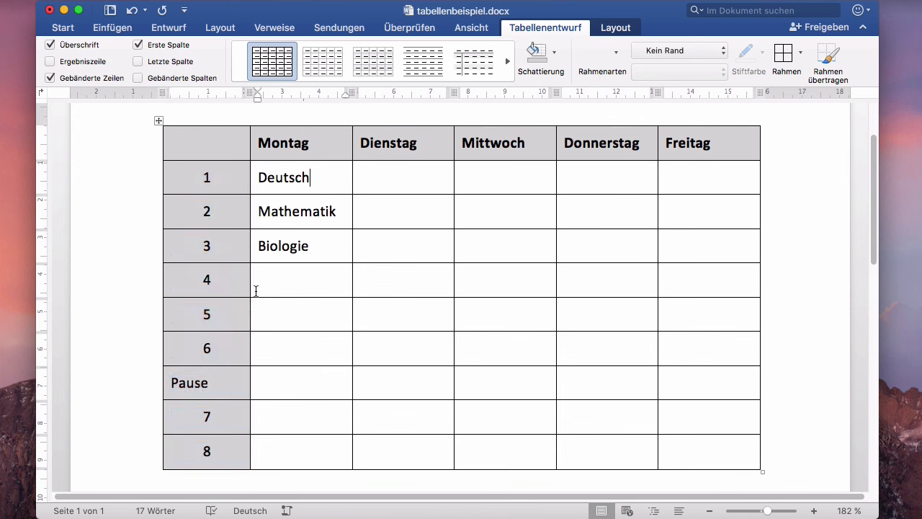
Step: Fill the whole Pause row with light gold shading
{"action": "left_click", "coordinate": [206, 382]}
{"action": "scroll", "coordinate": [325, 258], "scroll_direction": "down", "scroll_amount": 2}
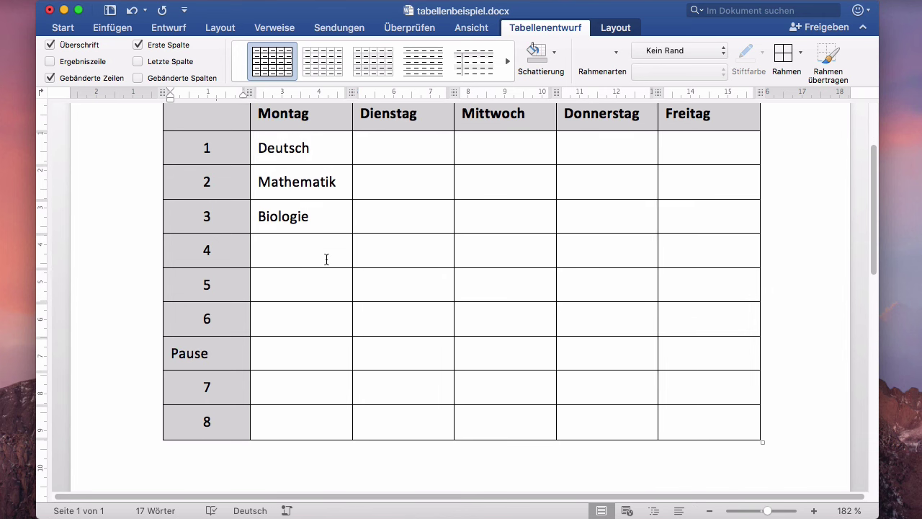
{"action": "left_click_drag", "start_coordinate": [233, 352], "coordinate": [685, 357]}
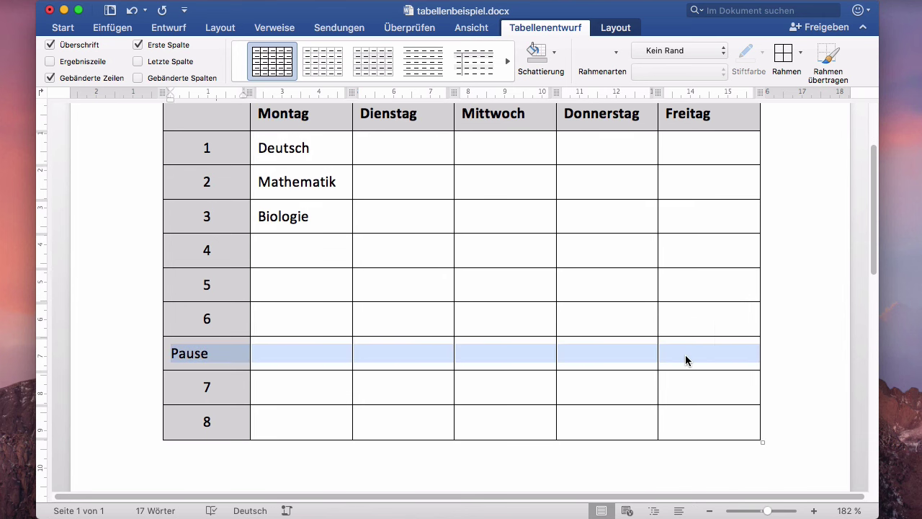
{"action": "left_click", "coordinate": [554, 53]}
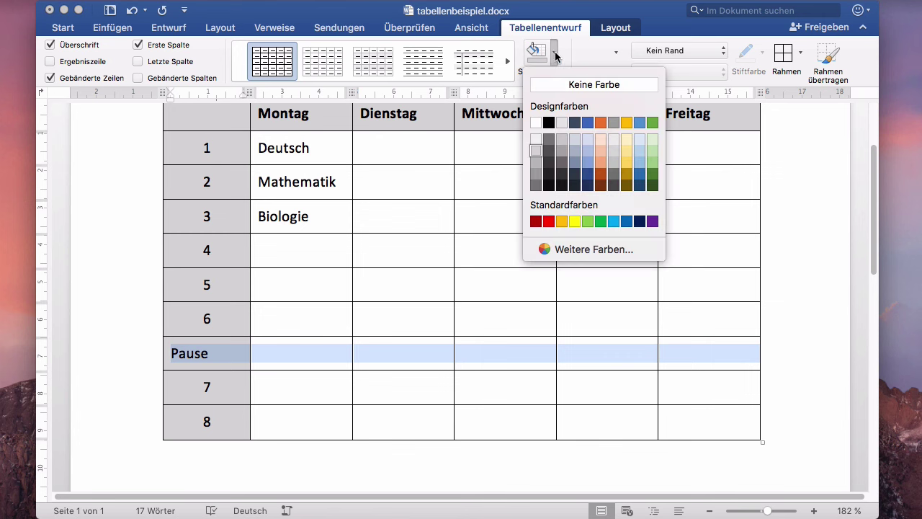
{"action": "left_click", "coordinate": [627, 150]}
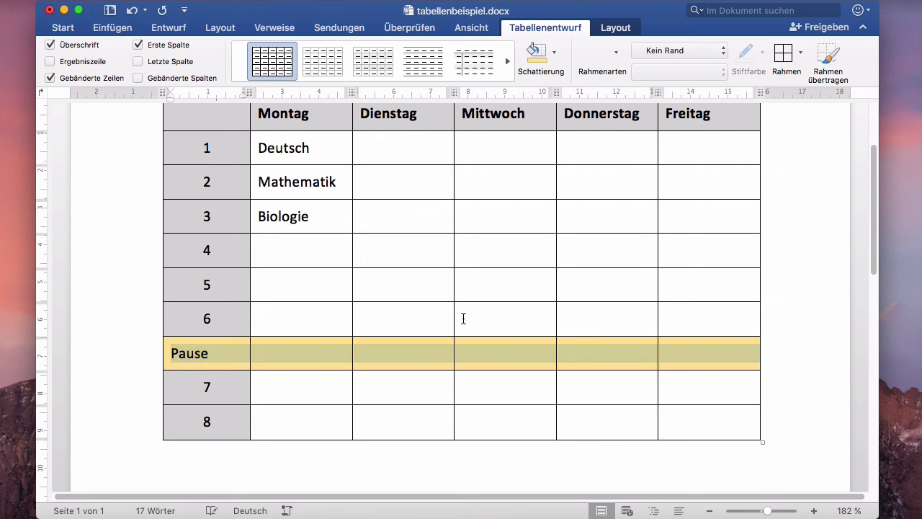
{"action": "left_click", "coordinate": [408, 352]}
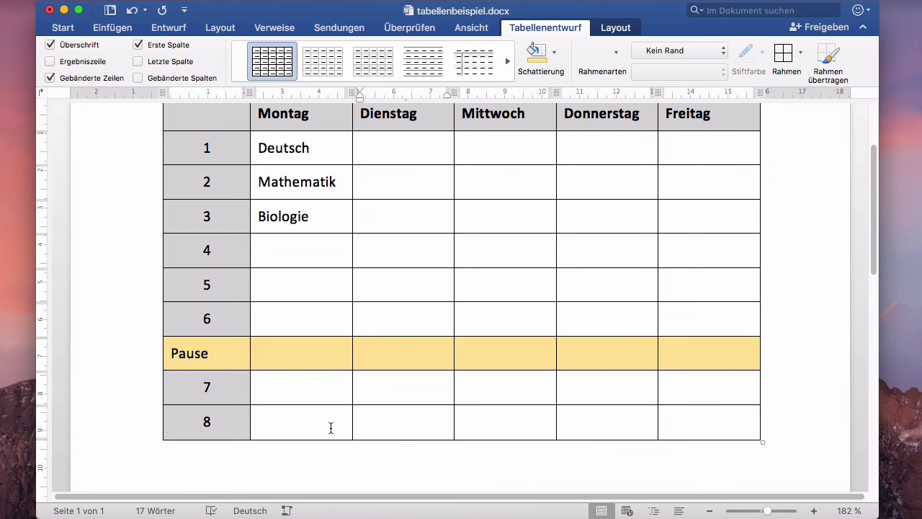
{"action": "scroll", "coordinate": [331, 428], "scroll_direction": "up", "scroll_amount": 2}
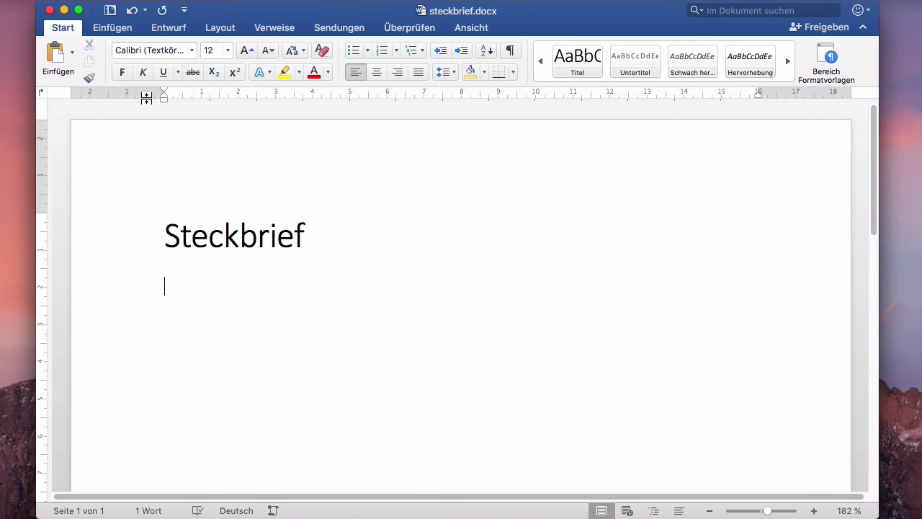
Step: Insert a 2x2 table below the Steckbrief title and narrow its left column
{"action": "left_click", "coordinate": [112, 29]}
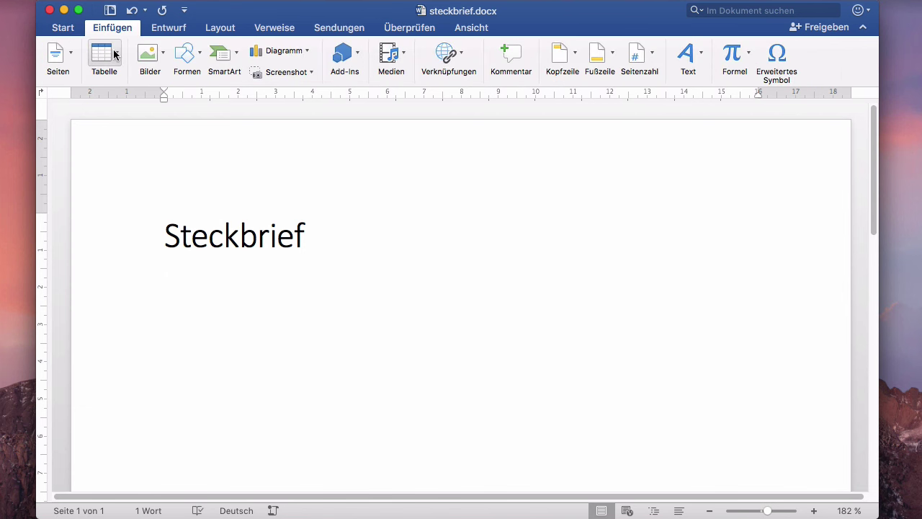
{"action": "left_click", "coordinate": [114, 54]}
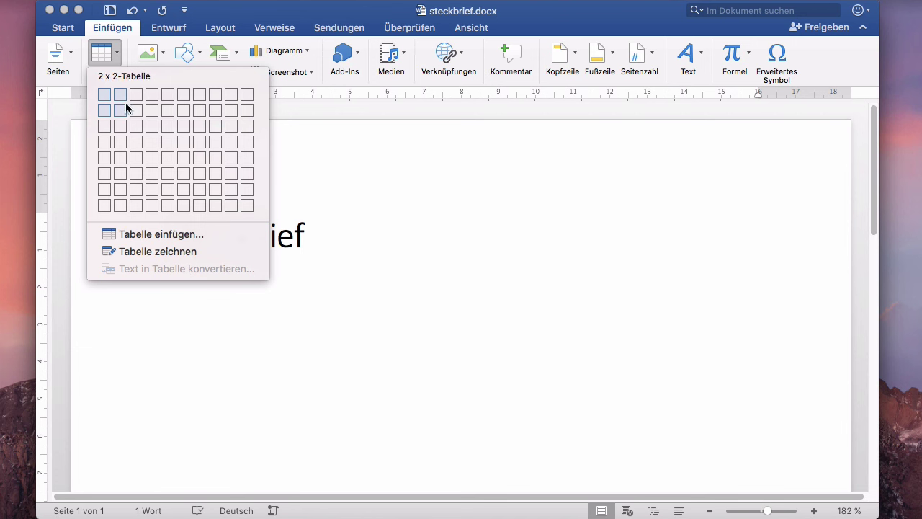
{"action": "left_click", "coordinate": [121, 109]}
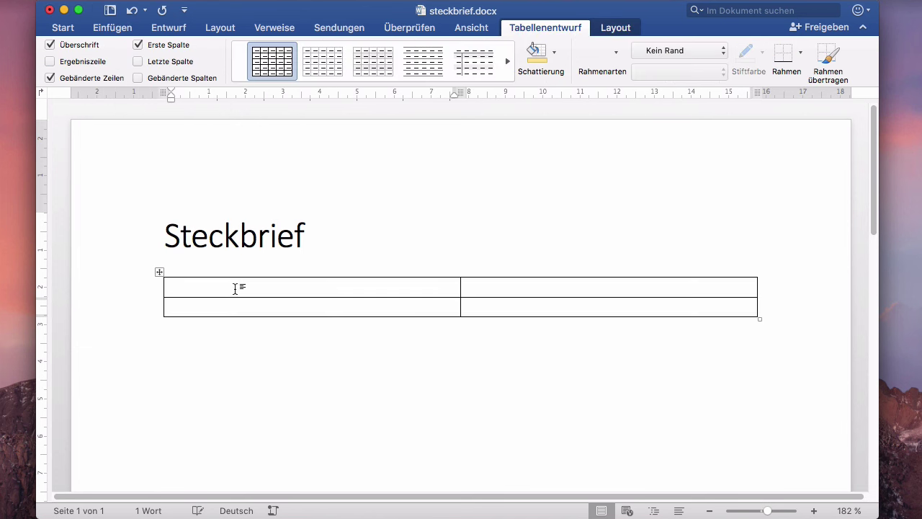
{"action": "left_click_drag", "start_coordinate": [461, 286], "coordinate": [358, 289]}
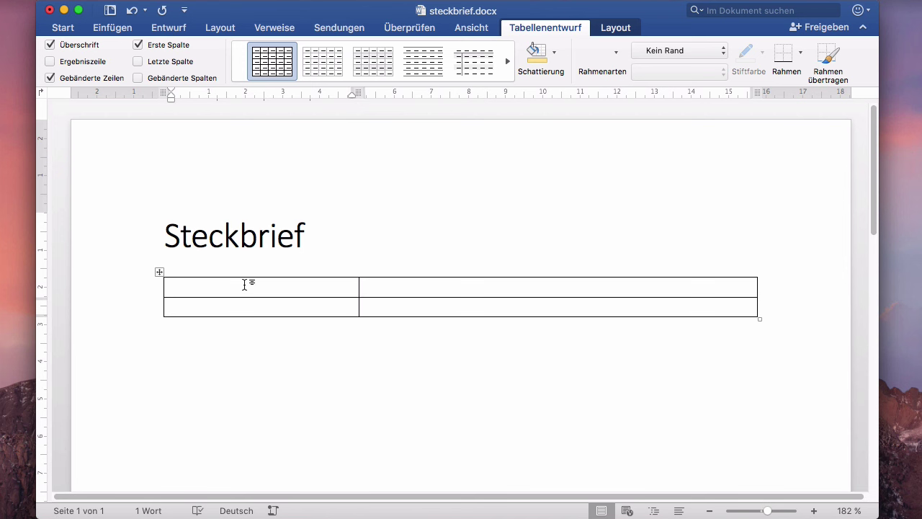
Step: Type the labels Name, Wohnort and Hobbies, adding a third row with Tab
{"action": "type", "text": "Name"}
{"action": "key", "text": "Down"}
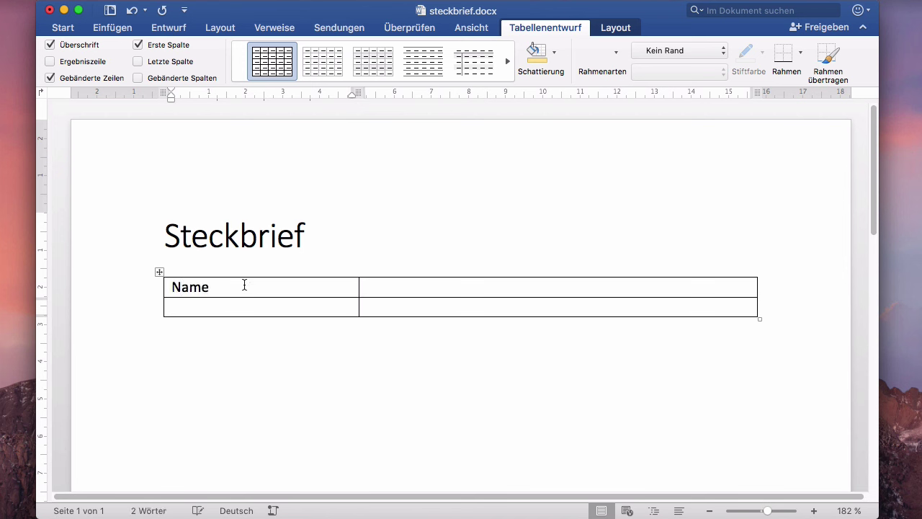
{"action": "type", "text": "Gebur"}
{"action": "key", "text": "BackSpace"}
{"action": "key", "text": "BackSpace"}
{"action": "key", "text": "BackSpace"}
{"action": "key", "text": "BackSpace"}
{"action": "key", "text": "BackSpace"}
{"action": "type", "text": "Wohnort"}
{"action": "key", "text": "Tab"}
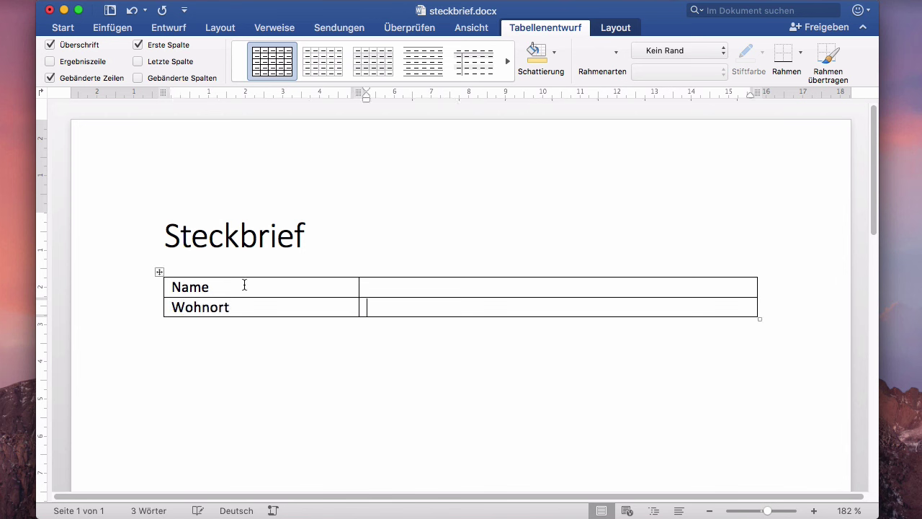
{"action": "key", "text": "Tab"}
{"action": "type", "text": "Hob"}
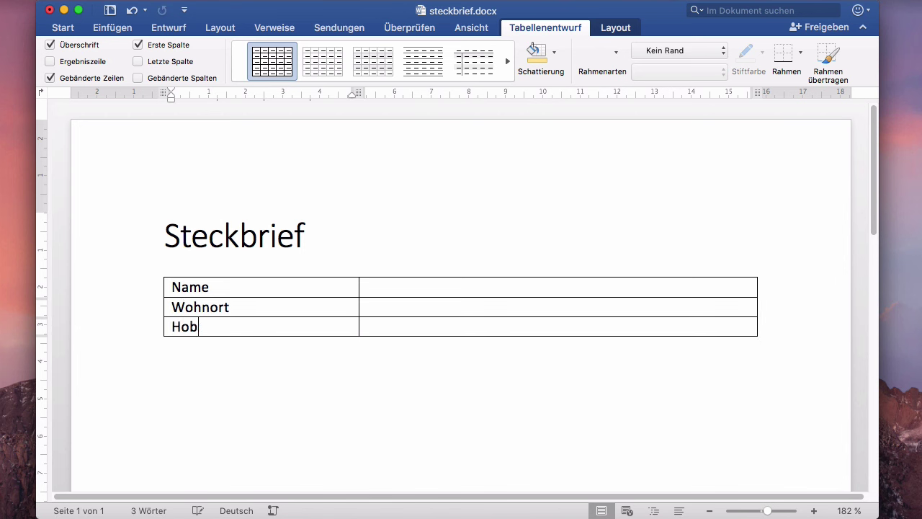
{"action": "type", "text": "bies"}
Step: Fill in the person's name, place of residence, and hobbies 'Lesen, Spielen'
{"action": "left_click", "coordinate": [438, 287]}
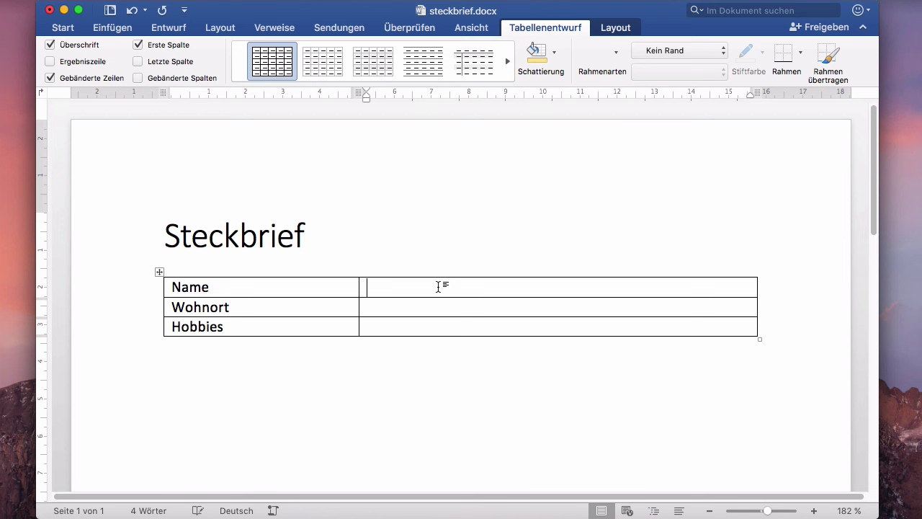
{"action": "type", "text": "Gustav "}
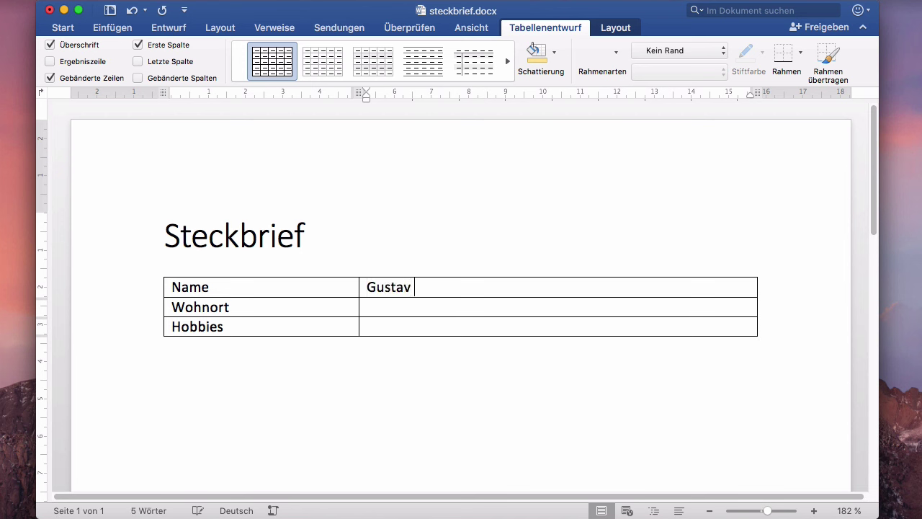
{"action": "type", "text": "Gans"}
{"action": "left_click", "coordinate": [404, 307]}
{"action": "type", "text": "Ente"}
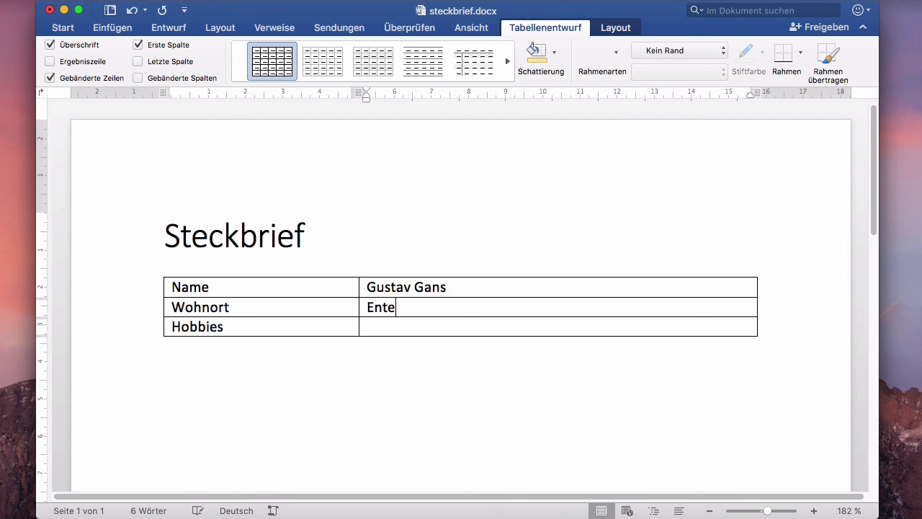
{"action": "type", "text": "nhausen"}
{"action": "left_click", "coordinate": [369, 326]}
{"action": "type", "text": "Lesen, "}
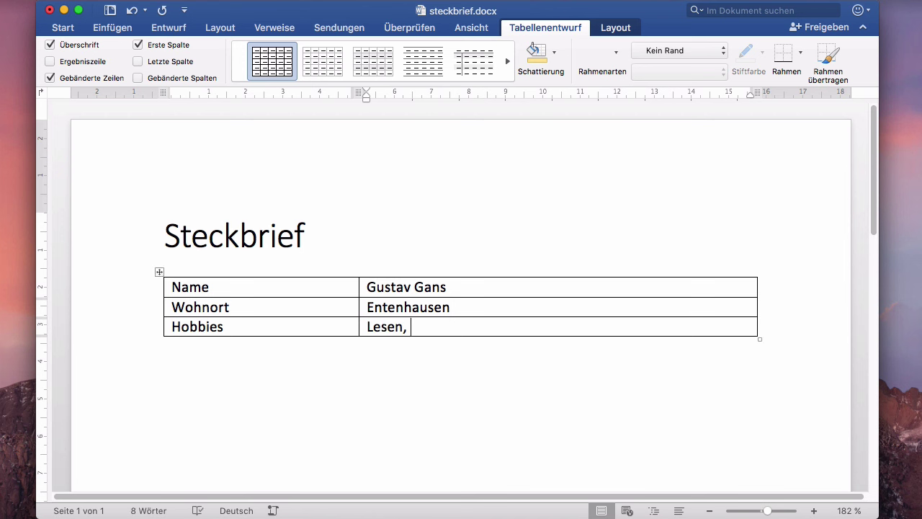
{"action": "type", "text": "Spie"}
{"action": "type", "text": "len,"}
{"action": "left_click", "coordinate": [435, 356]}
{"action": "scroll", "coordinate": [259, 396], "scroll_direction": "down", "scroll_amount": 1}
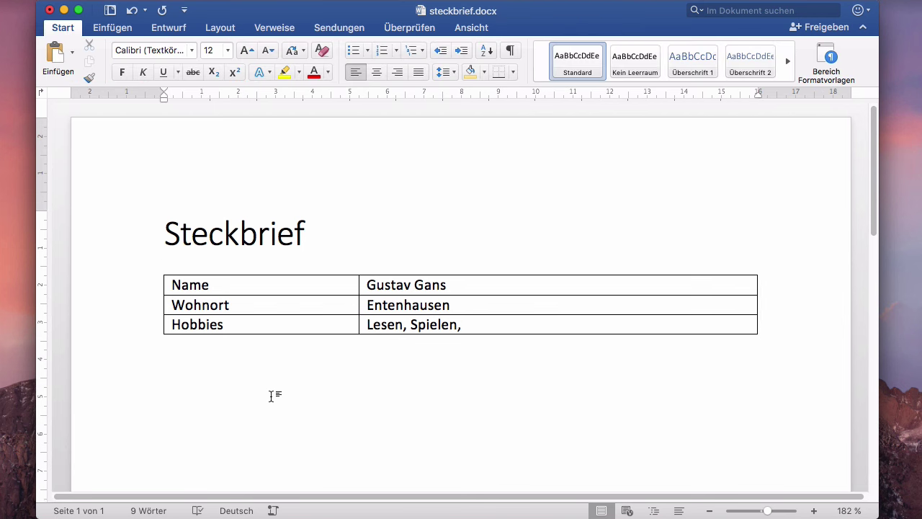
{"action": "scroll", "coordinate": [265, 382], "scroll_direction": "down", "scroll_amount": 1}
{"action": "left_click", "coordinate": [264, 273]}
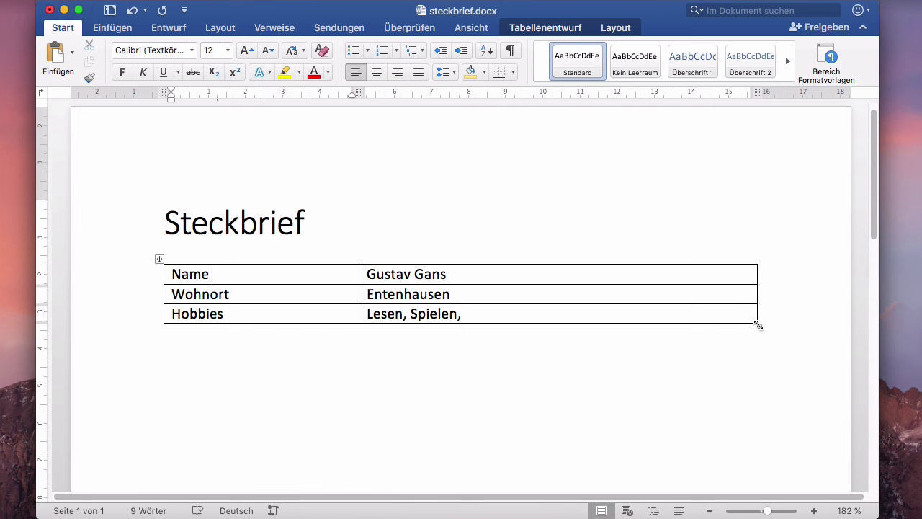
Step: Stretch the table taller with its resize handle to heighten the rows
{"action": "left_click_drag", "start_coordinate": [758, 325], "coordinate": [752, 442]}
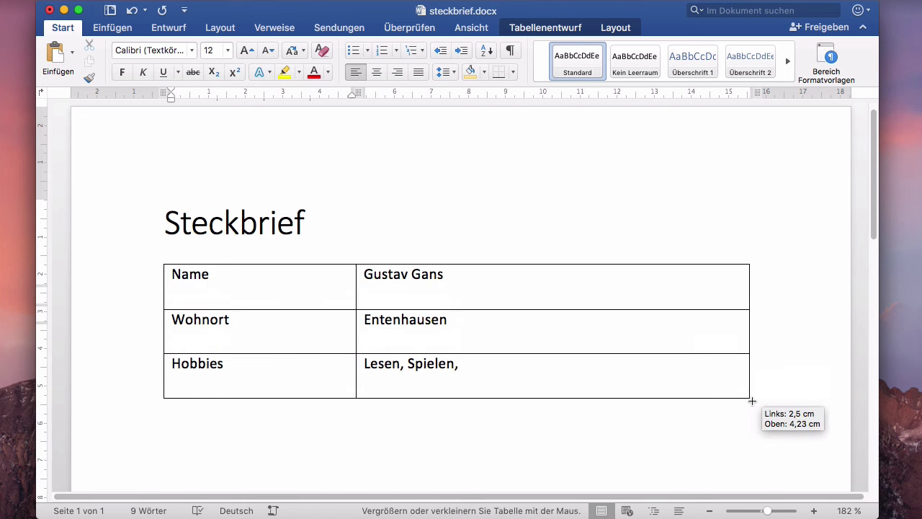
{"action": "mouse_move", "coordinate": [752, 442]}
{"action": "left_mouse_down"}
{"action": "mouse_move", "coordinate": [752, 423]}
{"action": "mouse_move", "coordinate": [752, 456]}
{"action": "left_mouse_up"}
{"action": "left_click", "coordinate": [762, 438]}
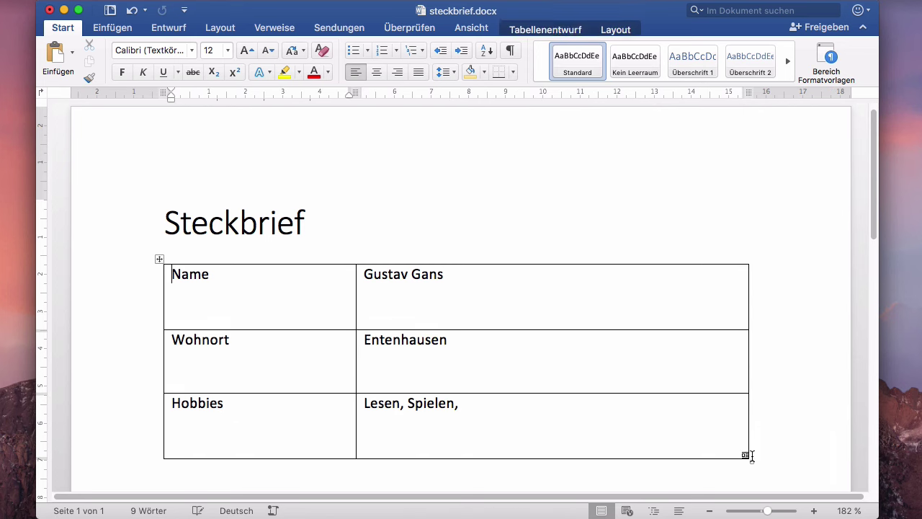
Step: Drag the column divider left to narrow the label column and widen the values
{"action": "left_click", "coordinate": [449, 297]}
{"action": "scroll", "coordinate": [317, 296], "scroll_direction": "down", "scroll_amount": 1}
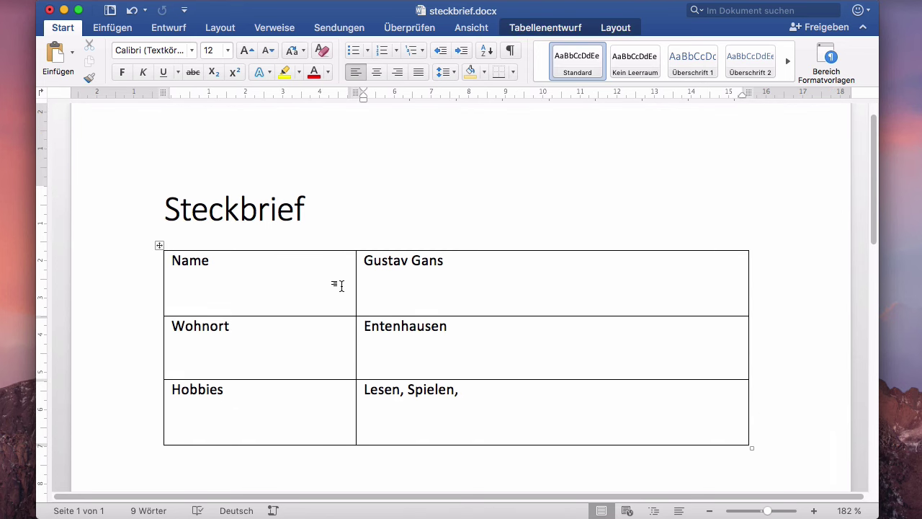
{"action": "mouse_move", "coordinate": [355, 283]}
{"action": "left_mouse_down"}
{"action": "mouse_move", "coordinate": [266, 284]}
{"action": "mouse_move", "coordinate": [266, 294]}
{"action": "mouse_move", "coordinate": [320, 304]}
{"action": "mouse_move", "coordinate": [268, 292]}
{"action": "mouse_move", "coordinate": [222, 392]}
{"action": "left_mouse_up"}
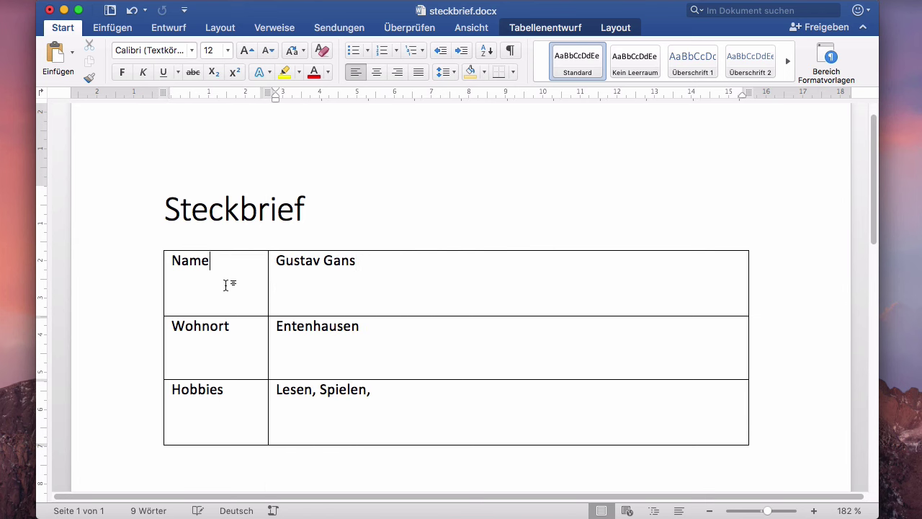
Step: Make the labels Name, Wohnort and Hobbies bold, then select the whole table
{"action": "left_click", "coordinate": [121, 72]}
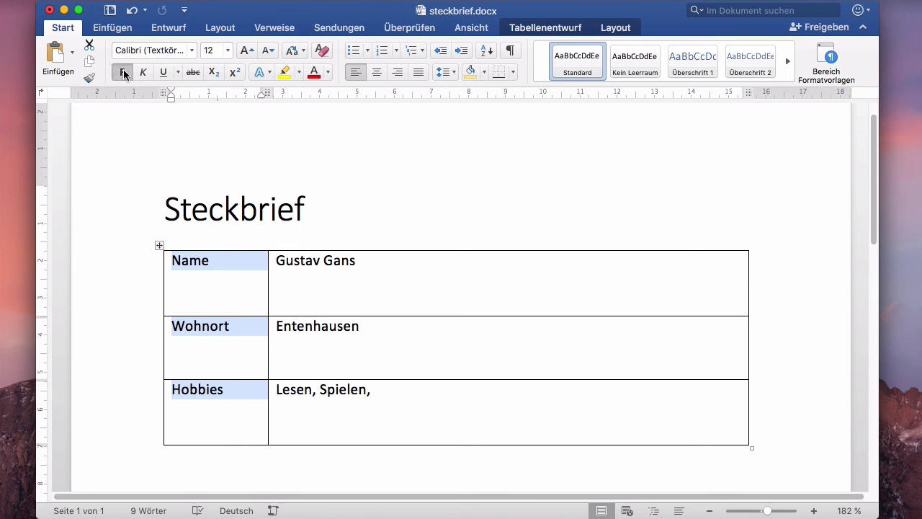
{"action": "left_click", "coordinate": [323, 290]}
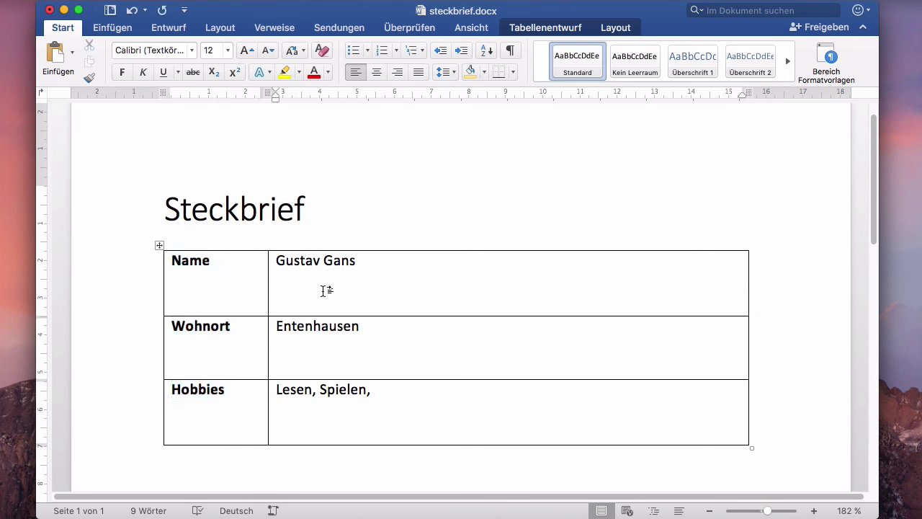
{"action": "left_click", "coordinate": [284, 279]}
{"action": "left_click", "coordinate": [200, 269]}
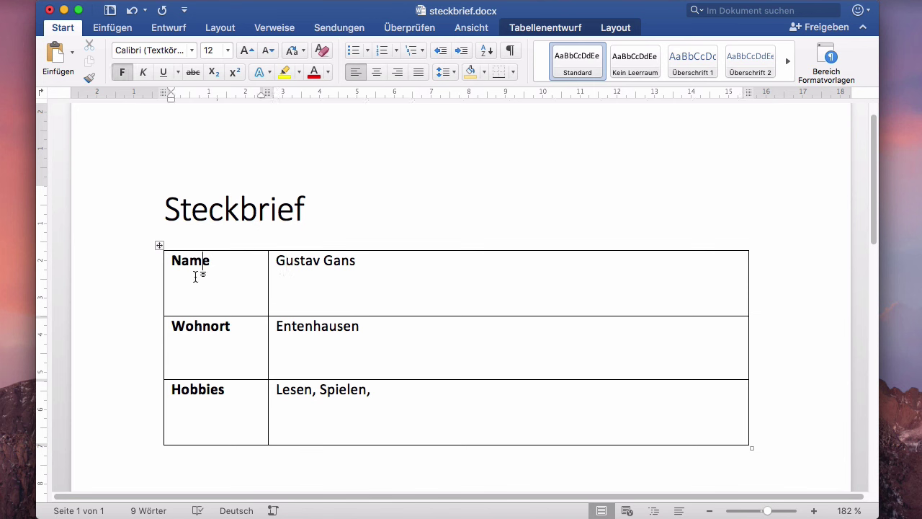
{"action": "left_click_drag", "start_coordinate": [192, 268], "coordinate": [413, 416]}
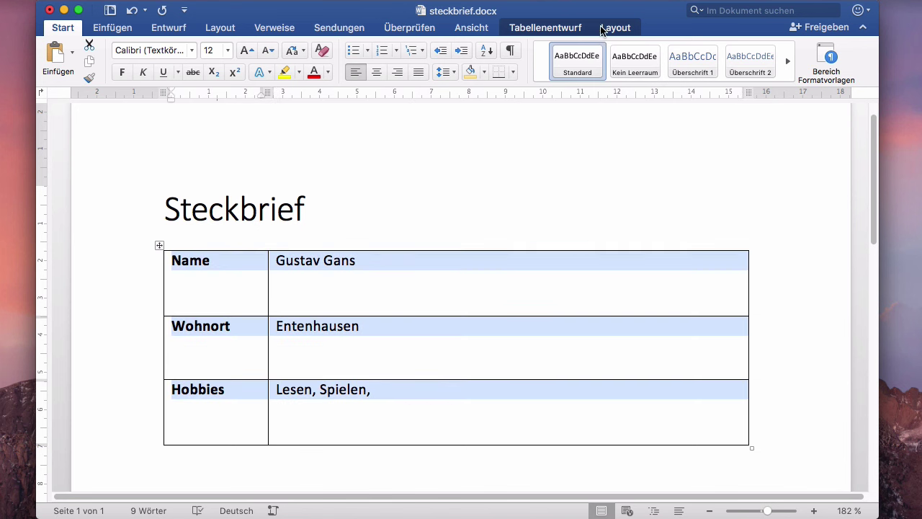
{"action": "left_click", "coordinate": [571, 26]}
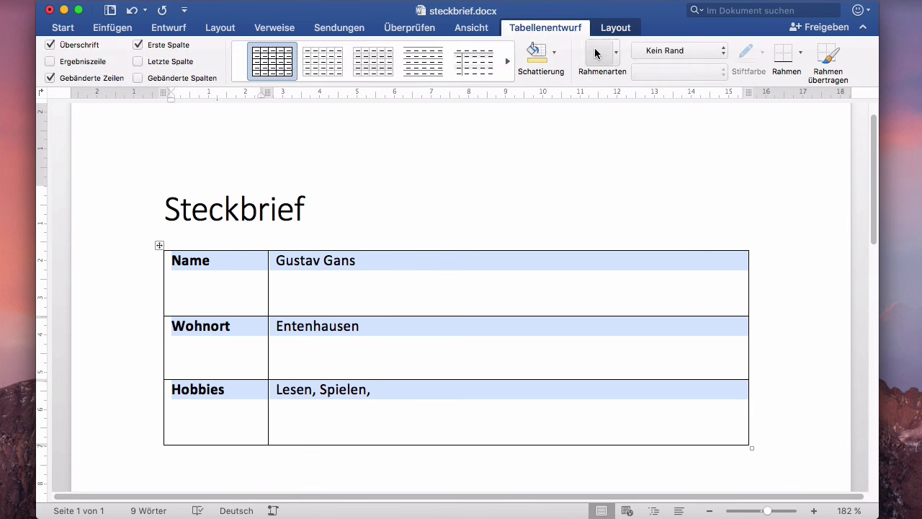
Step: Set the border style to Kein Rand and apply it to all borders
{"action": "left_click", "coordinate": [698, 50]}
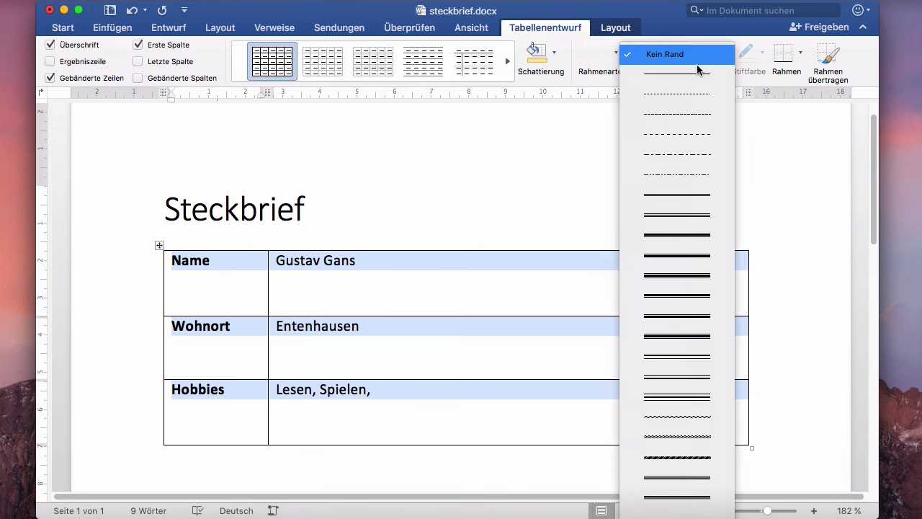
{"action": "left_click", "coordinate": [698, 74]}
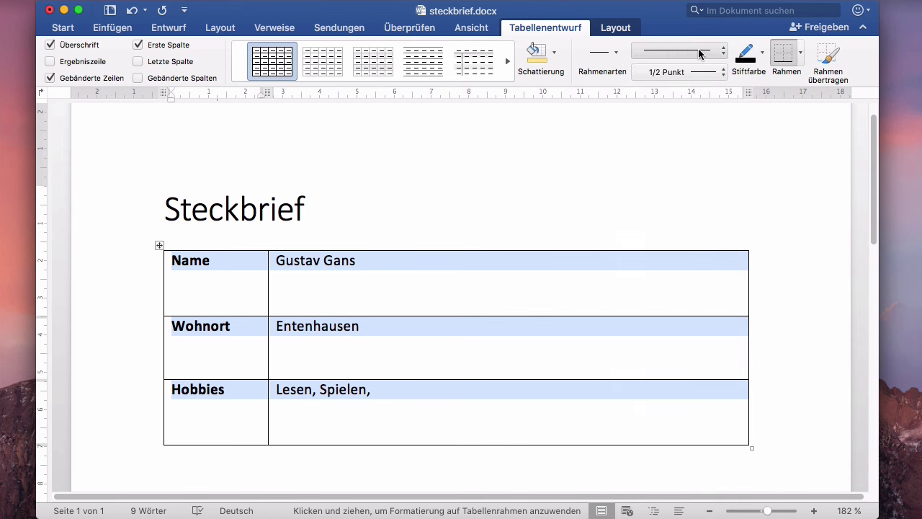
{"action": "left_click", "coordinate": [698, 50]}
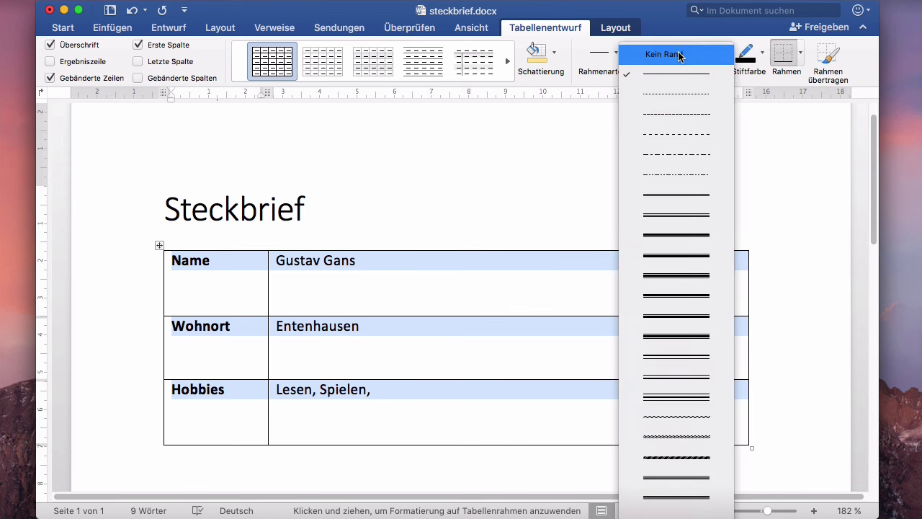
{"action": "left_click", "coordinate": [681, 55]}
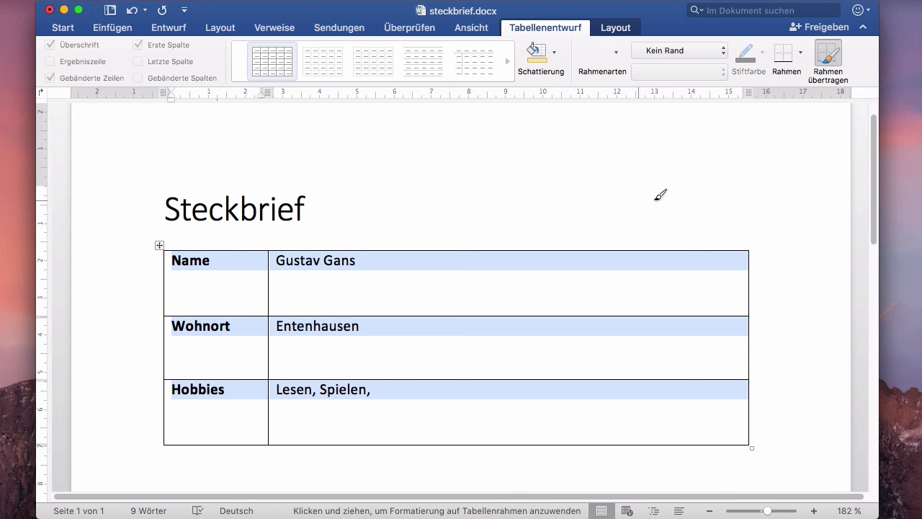
{"action": "left_click", "coordinate": [801, 56]}
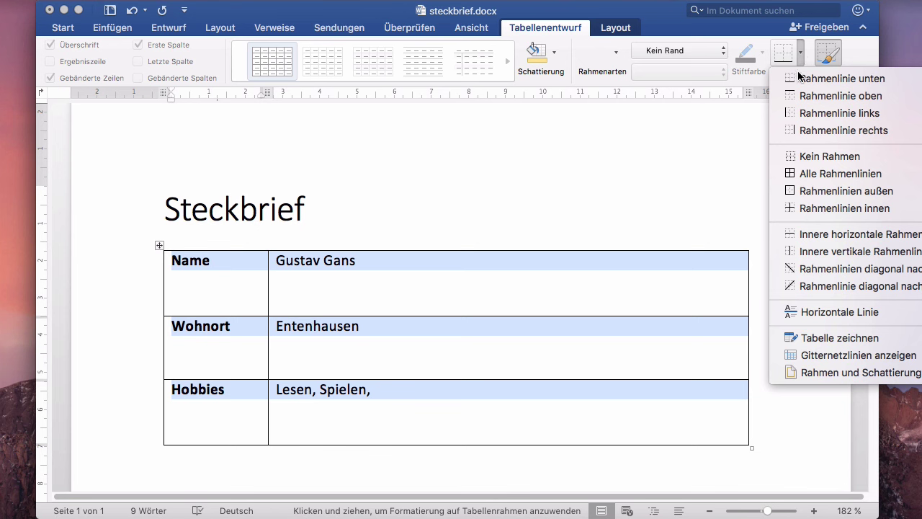
{"action": "left_click", "coordinate": [901, 178]}
{"action": "left_click", "coordinate": [469, 279]}
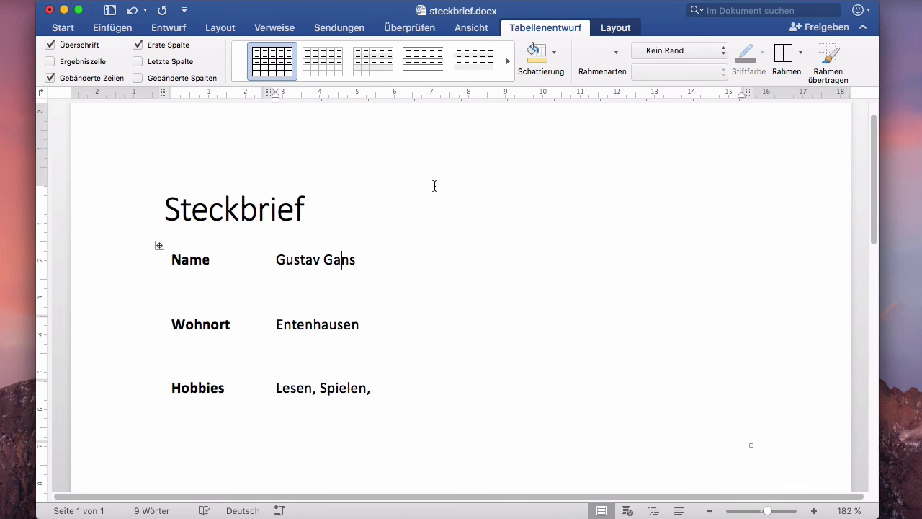
Step: Turn on Gitternetzlinien anzeigen so the borderless cells show faint gridlines
{"action": "left_click", "coordinate": [617, 28]}
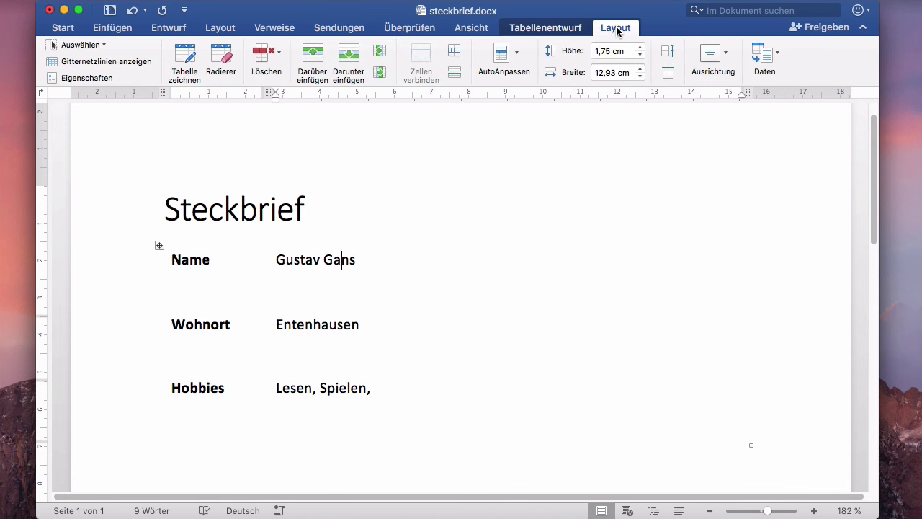
{"action": "left_click", "coordinate": [136, 65]}
{"action": "left_click", "coordinate": [232, 266]}
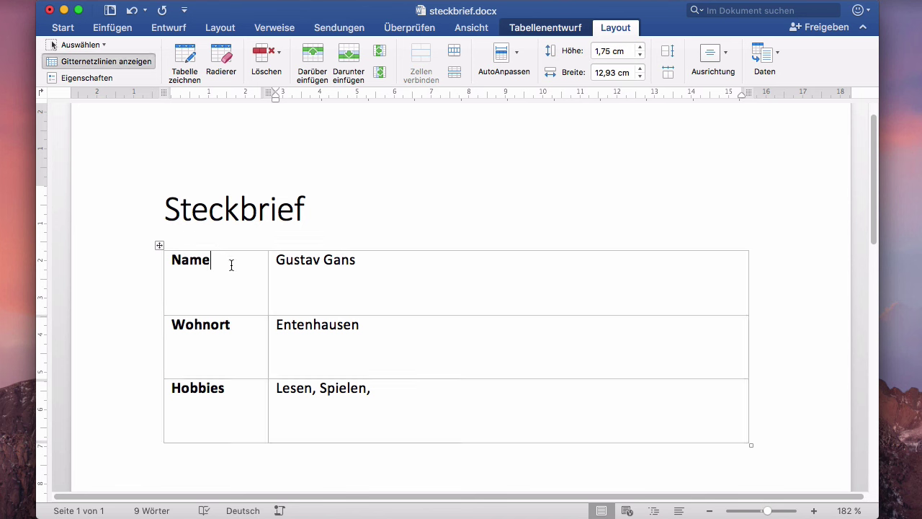
{"action": "left_click", "coordinate": [375, 281]}
{"action": "left_click", "coordinate": [241, 286]}
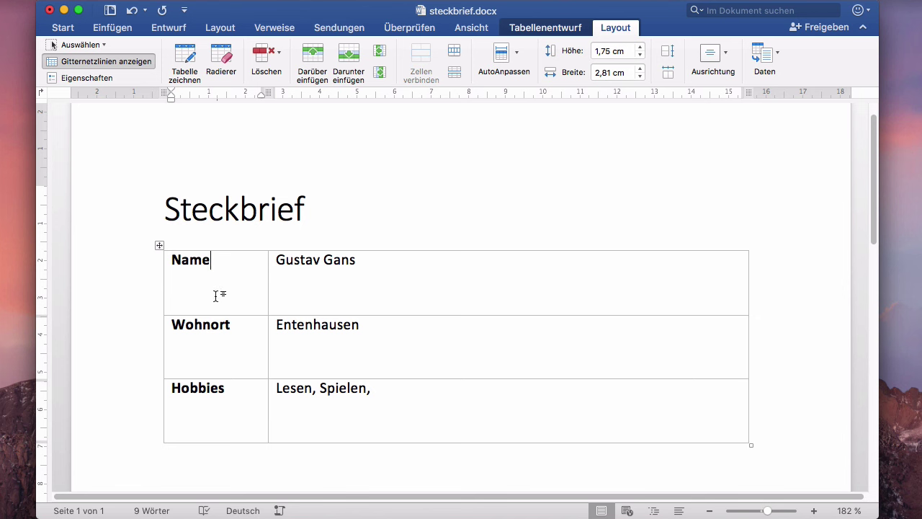
Step: Add dotted borders along the bottom, top and between all three rows
{"action": "left_click_drag", "start_coordinate": [192, 272], "coordinate": [466, 416]}
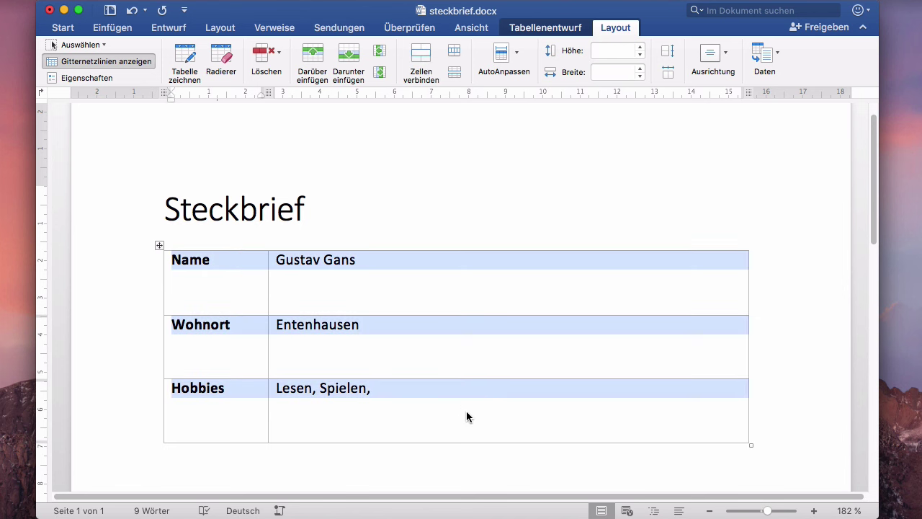
{"action": "left_click", "coordinate": [551, 29]}
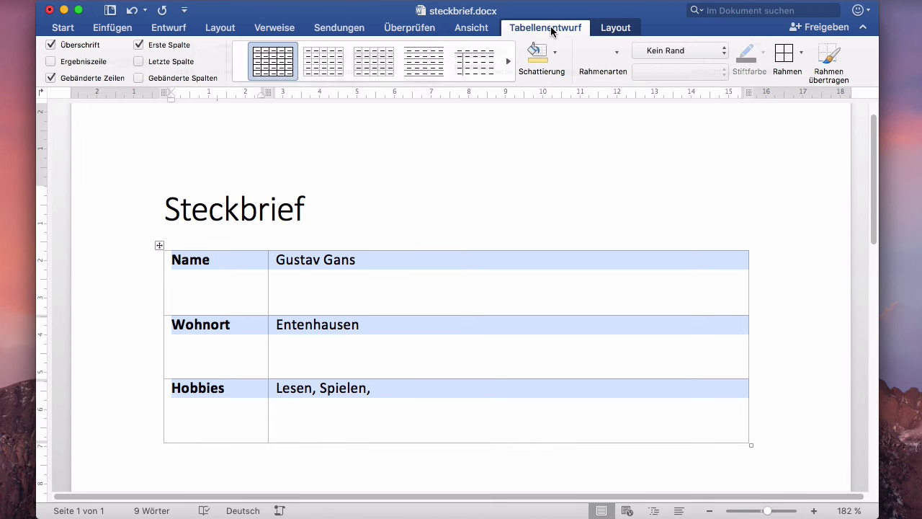
{"action": "left_click", "coordinate": [704, 49]}
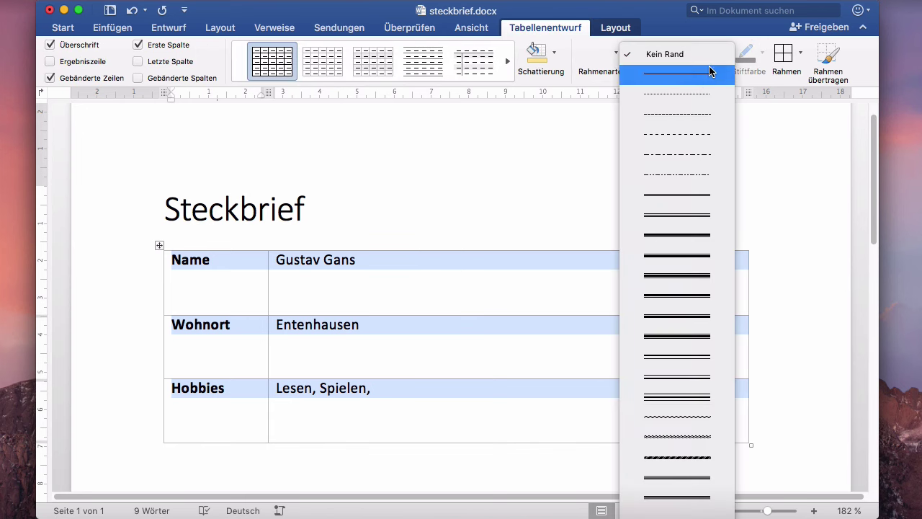
{"action": "left_click", "coordinate": [711, 96]}
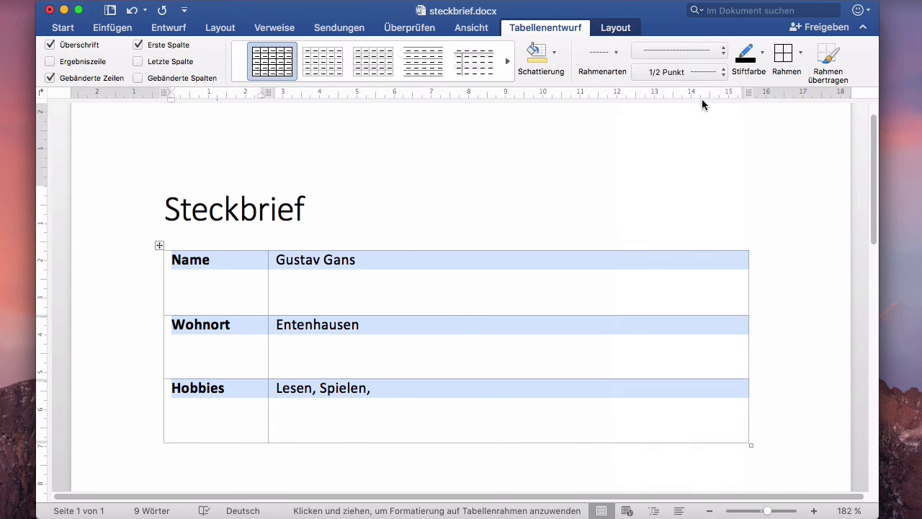
{"action": "left_click", "coordinate": [761, 52]}
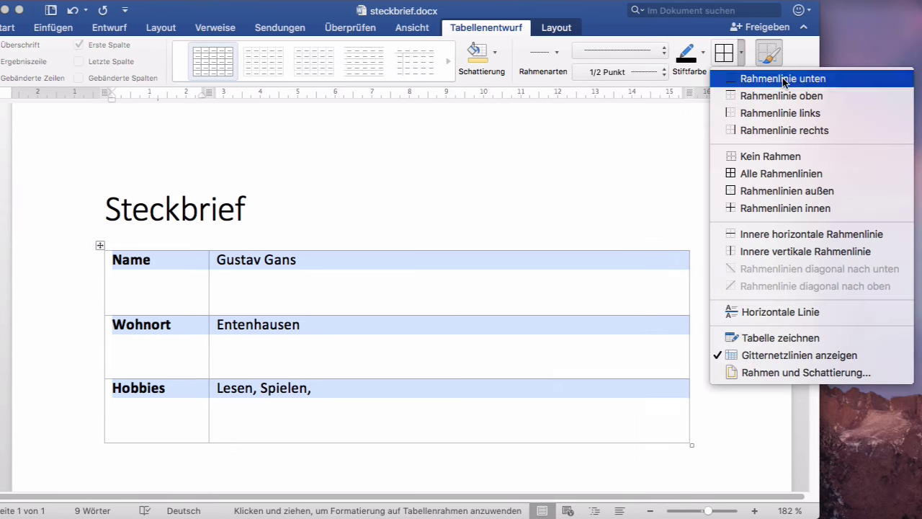
{"action": "left_click", "coordinate": [784, 79]}
{"action": "left_click", "coordinate": [741, 53]}
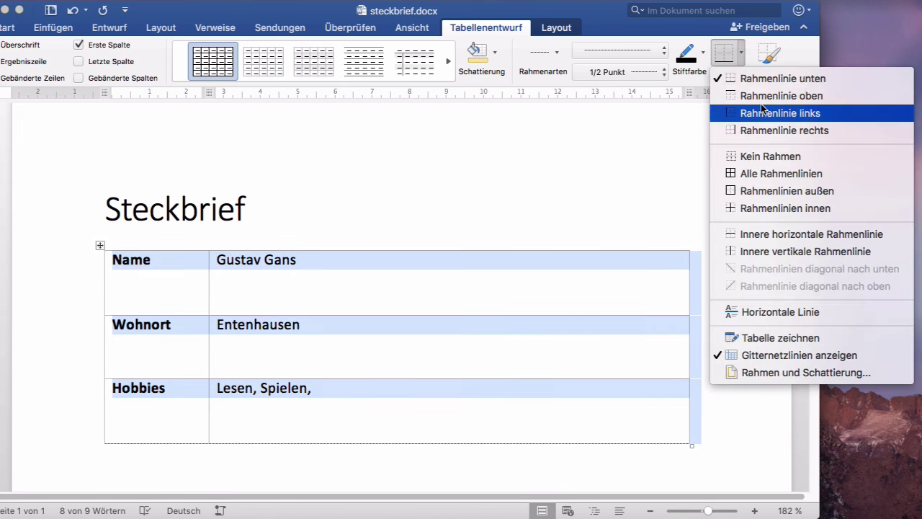
{"action": "left_click", "coordinate": [758, 95]}
{"action": "left_click", "coordinate": [742, 55]}
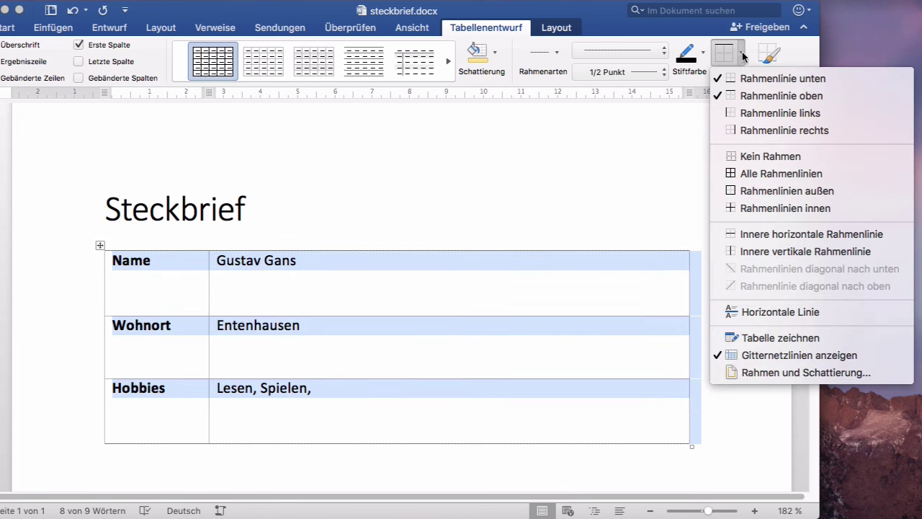
{"action": "left_click", "coordinate": [781, 235]}
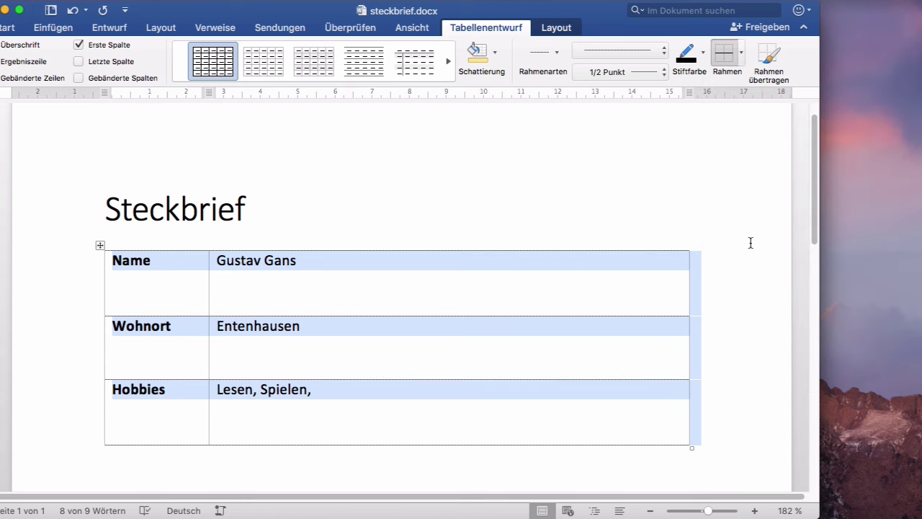
{"action": "left_click", "coordinate": [437, 270]}
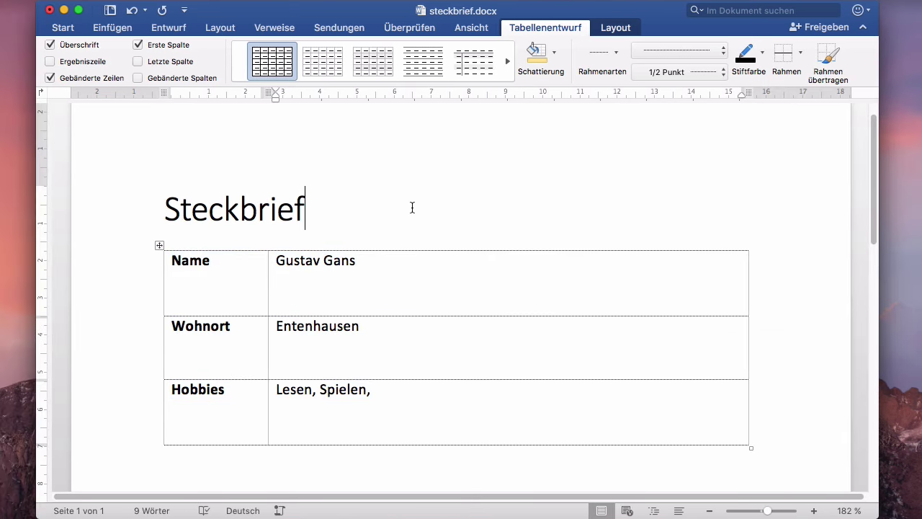
Step: Switch Gitternetzlinien anzeigen off again to hide the gridlines
{"action": "left_click", "coordinate": [298, 282]}
{"action": "left_click", "coordinate": [613, 29]}
{"action": "left_click", "coordinate": [126, 61]}
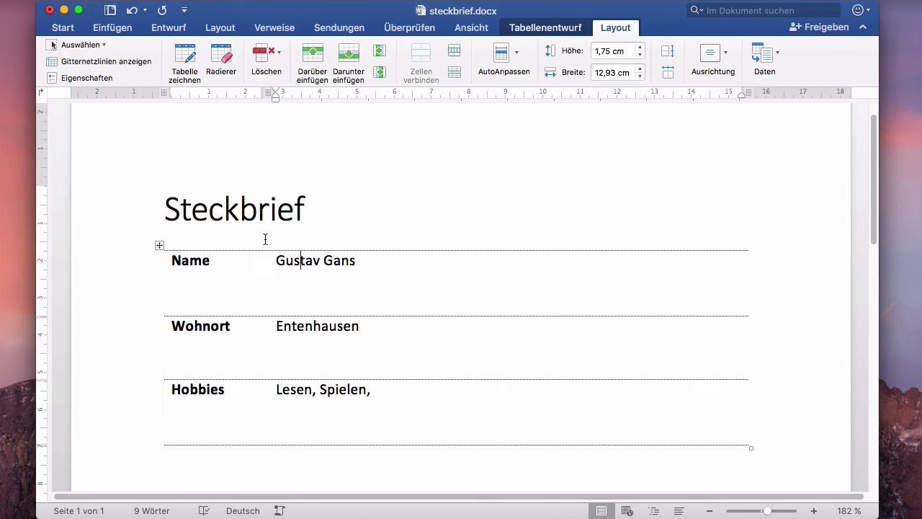
{"action": "left_click", "coordinate": [270, 214]}
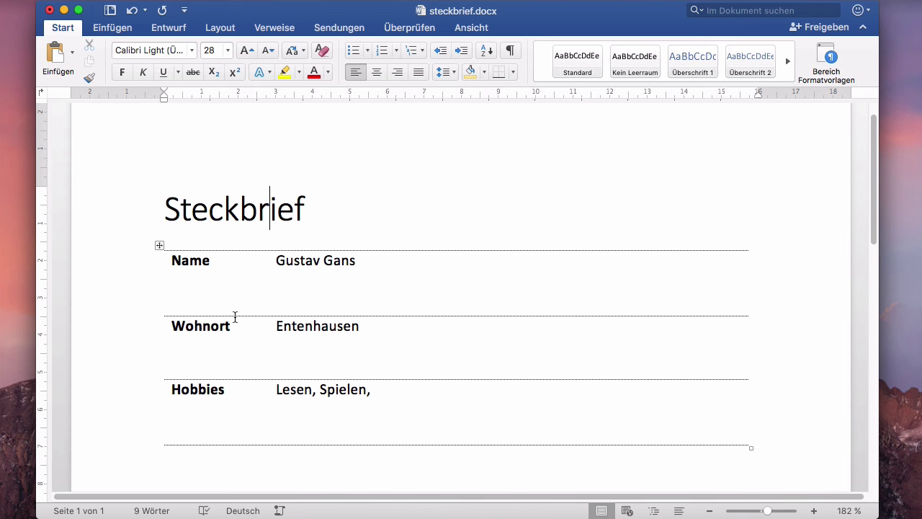
Step: Align all three rows' text middle-left so it sits vertically centred
{"action": "left_click_drag", "start_coordinate": [195, 263], "coordinate": [438, 428]}
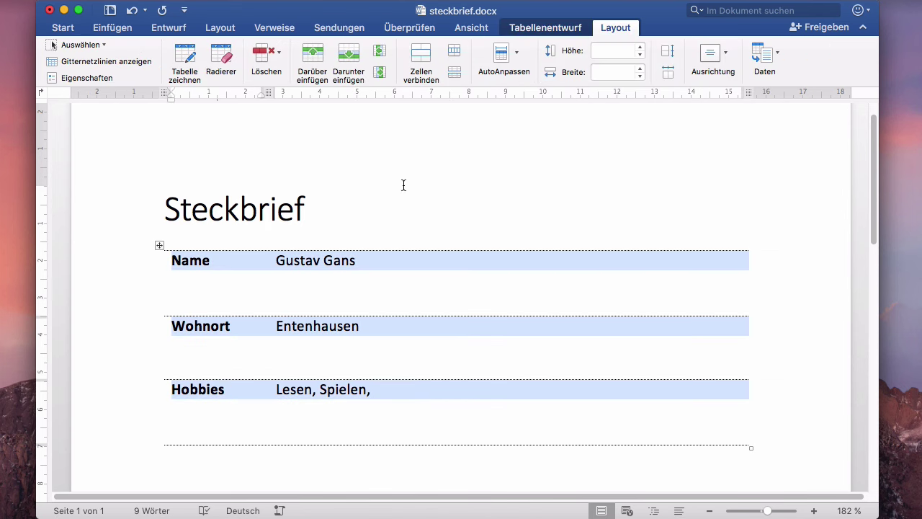
{"action": "left_click", "coordinate": [712, 58]}
{"action": "left_click", "coordinate": [625, 111]}
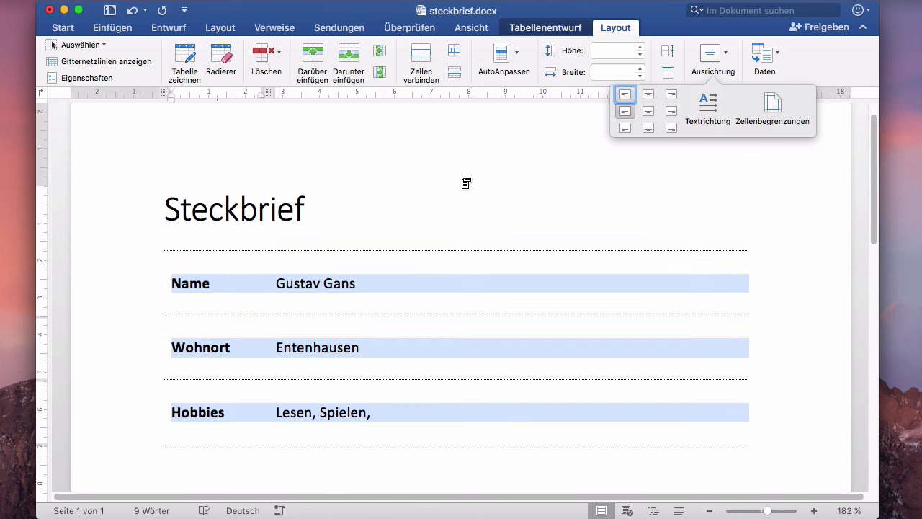
{"action": "left_click", "coordinate": [336, 209]}
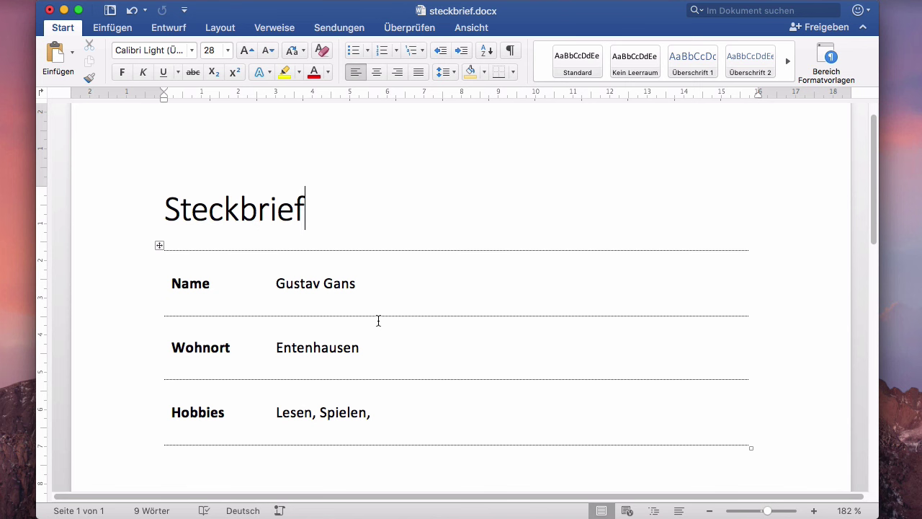
{"action": "left_click", "coordinate": [698, 288]}
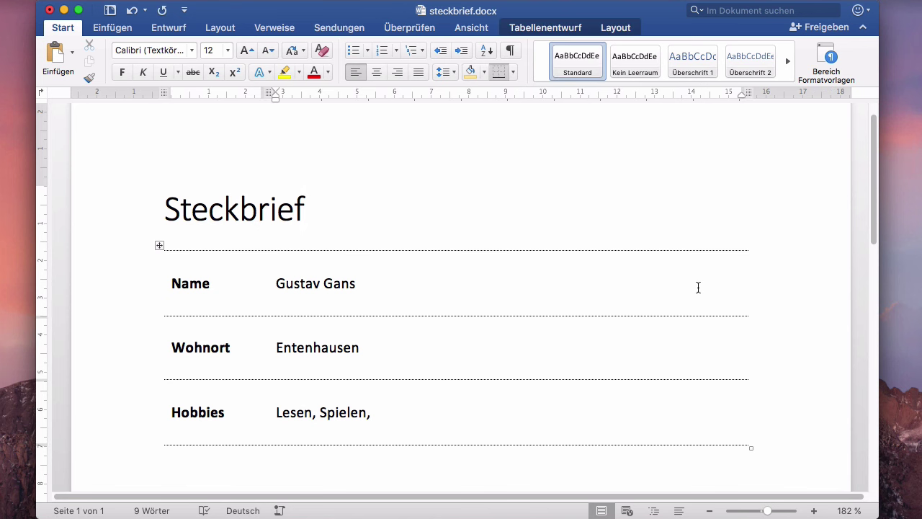